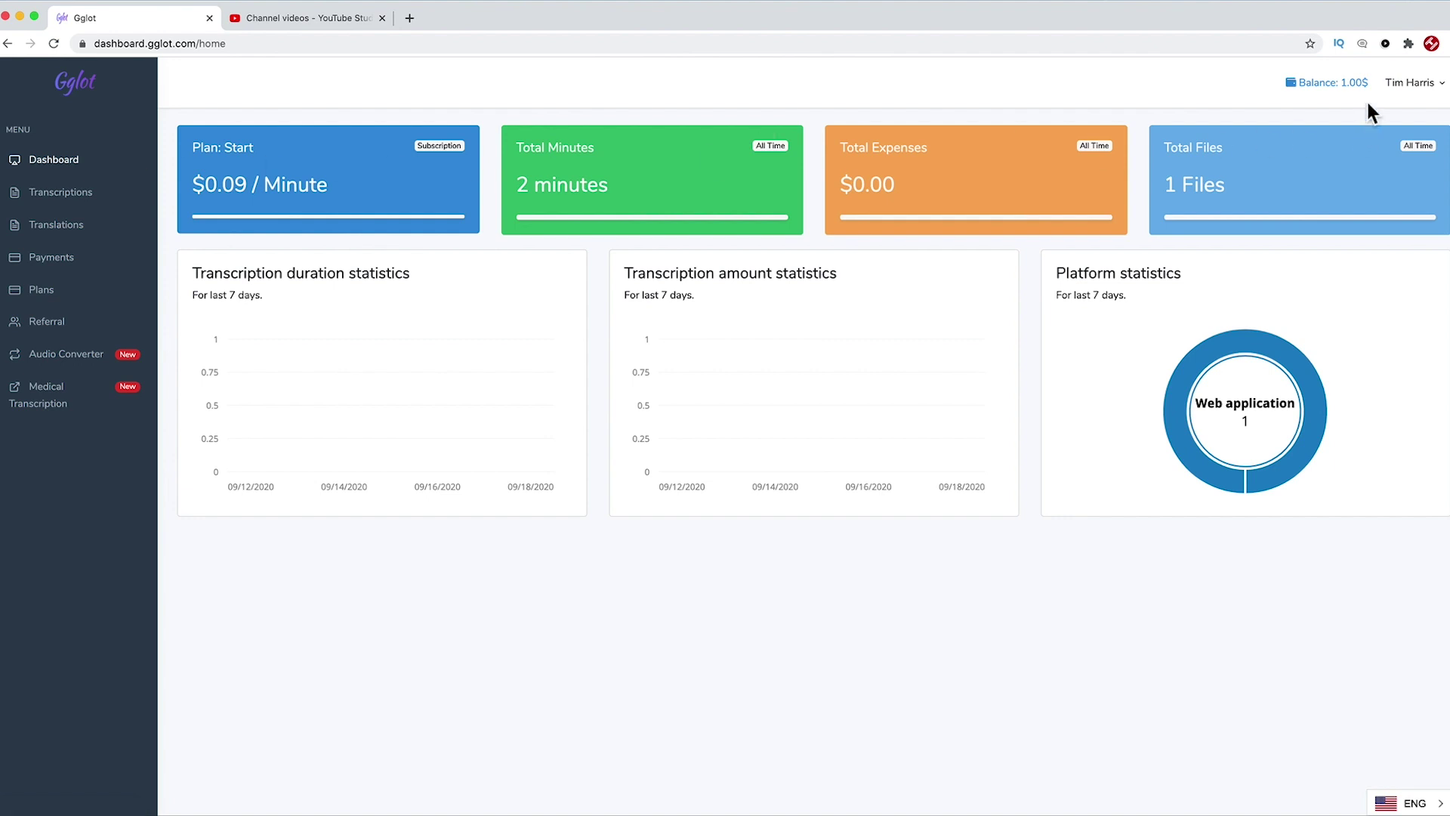
# Step: Tour Transcriptions, Translations and Payments, then review Plans: Start $0, Business $19, Pro $49 monthly
pyautogui.click(77, 198)
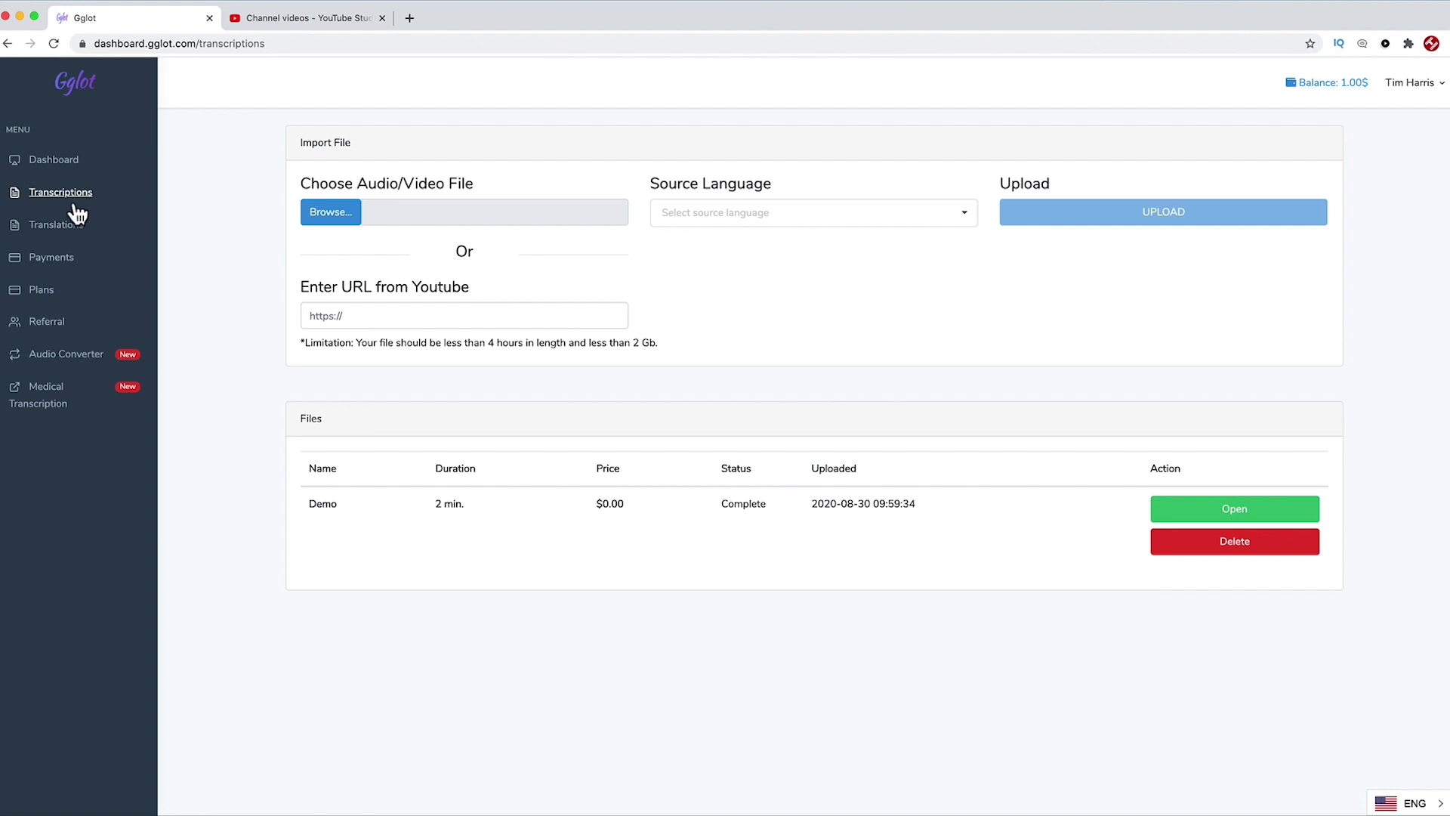
pyautogui.click(74, 229)
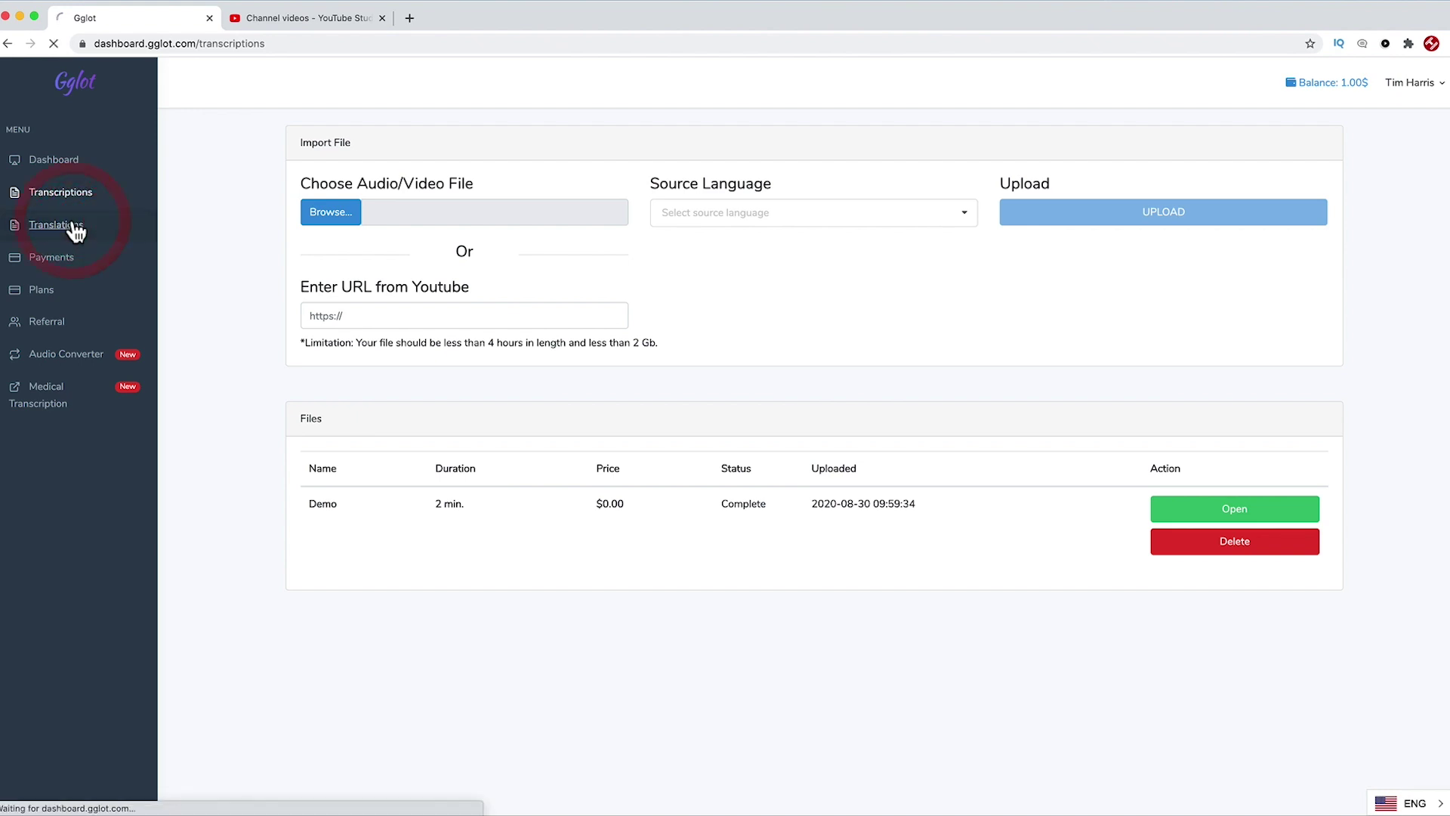
pyautogui.click(73, 257)
pyautogui.click(74, 288)
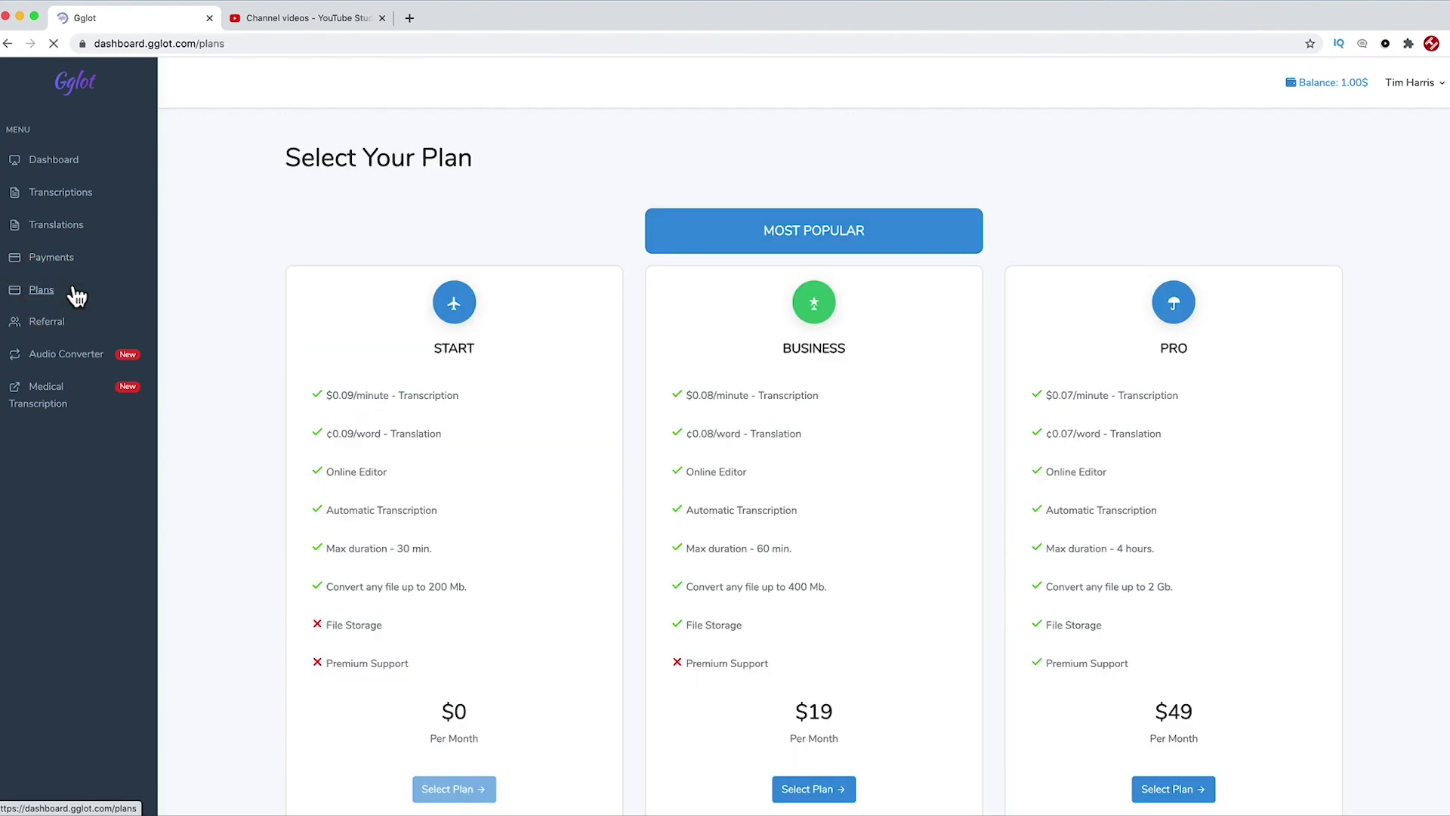
pyautogui.scroll(-2, 206, 299)
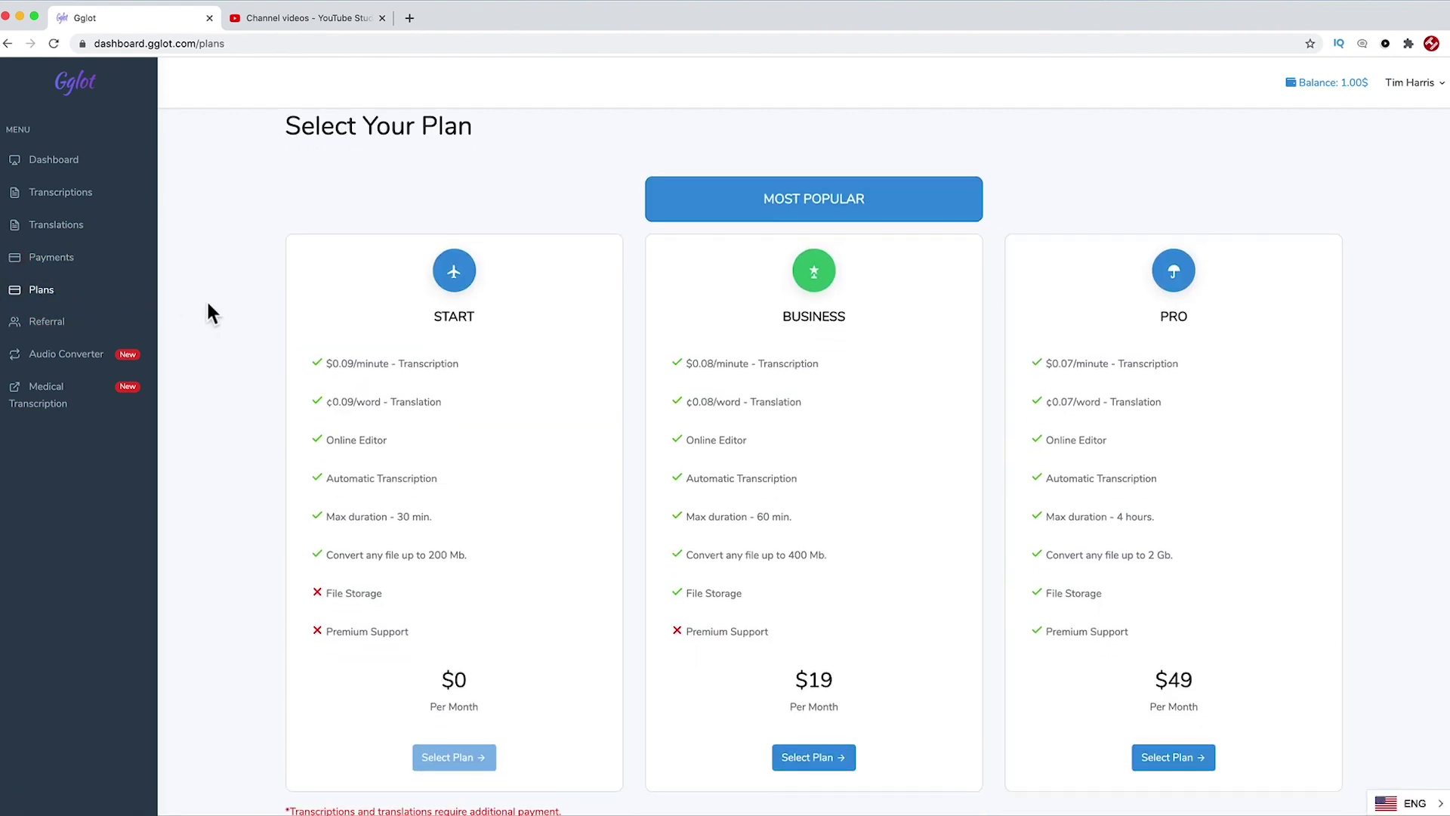
pyautogui.scroll(-1, 208, 304)
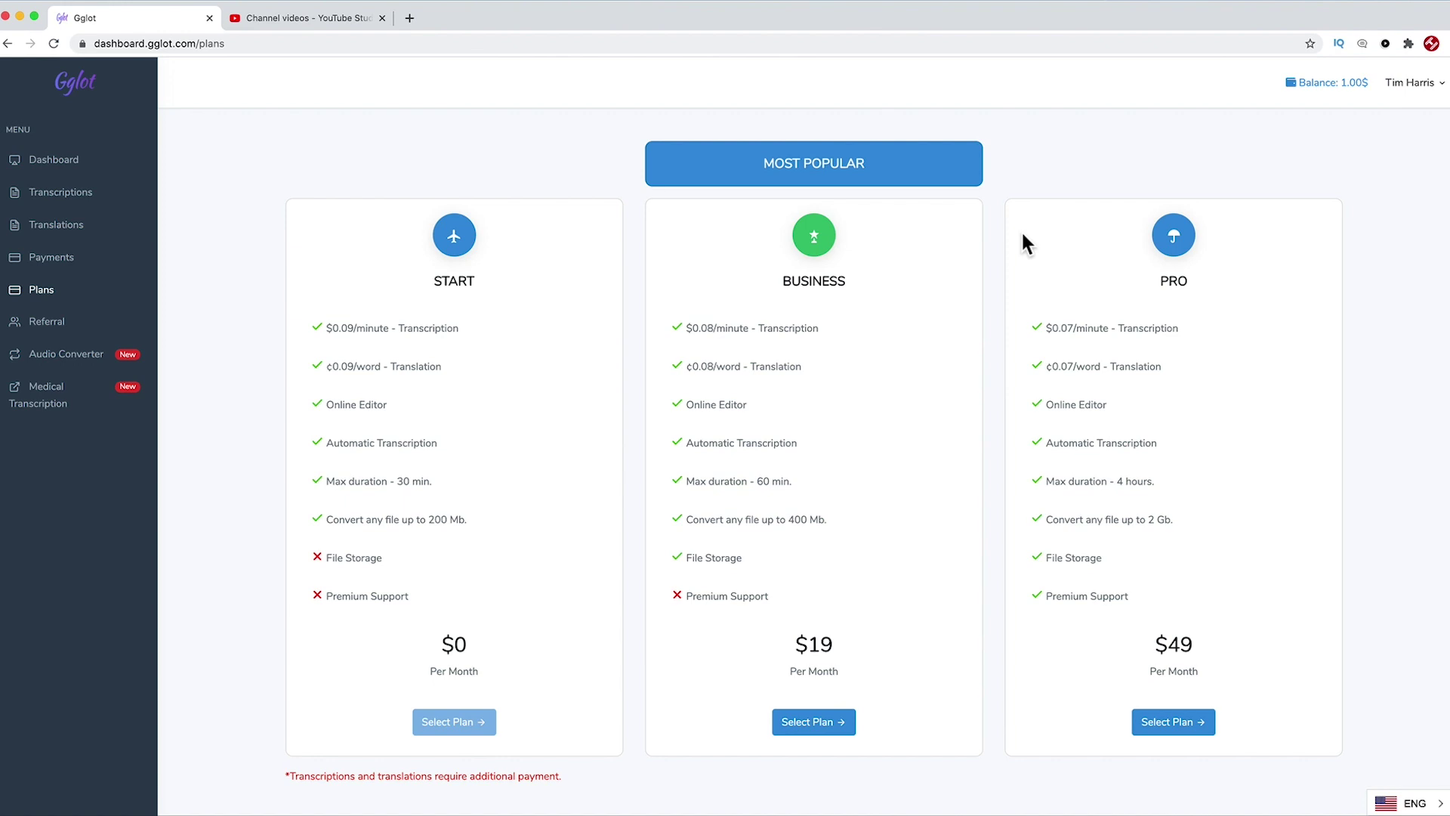
# Step: Visit the Referral, Audio Converter and MDGlot medical transcription pages, then close the MDGlot site
pyautogui.click(51, 330)
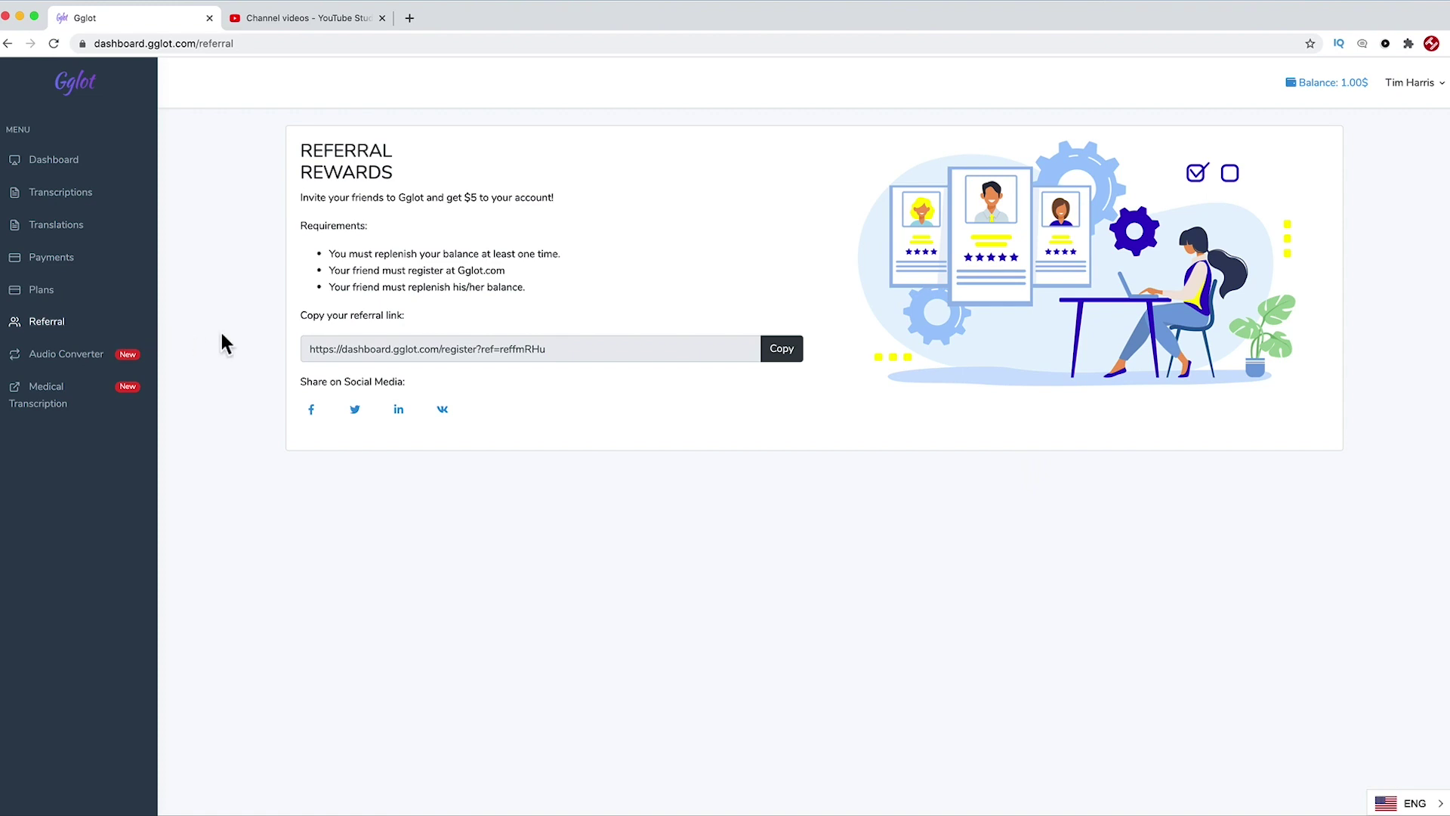
pyautogui.click(78, 354)
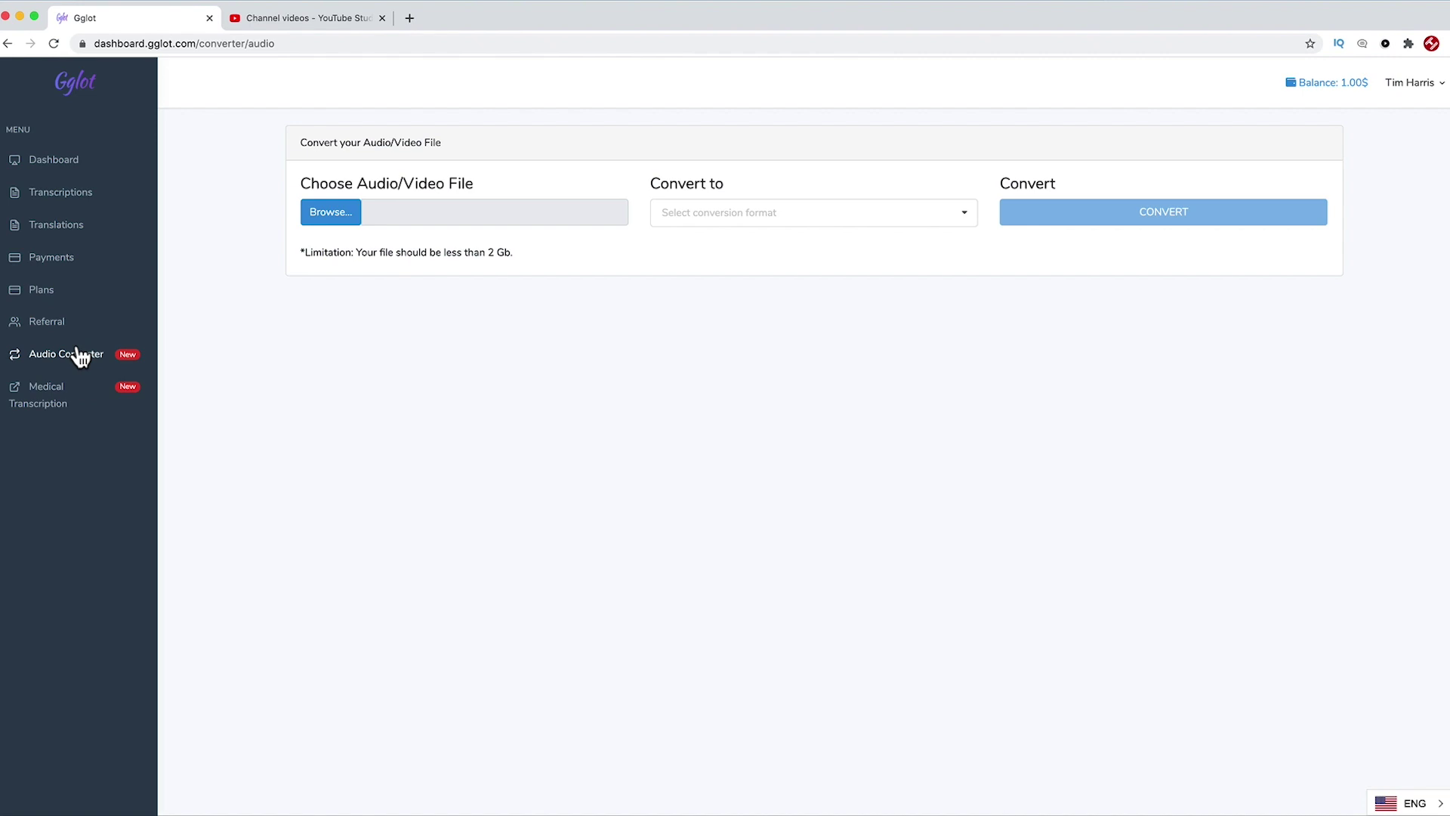
pyautogui.click(69, 387)
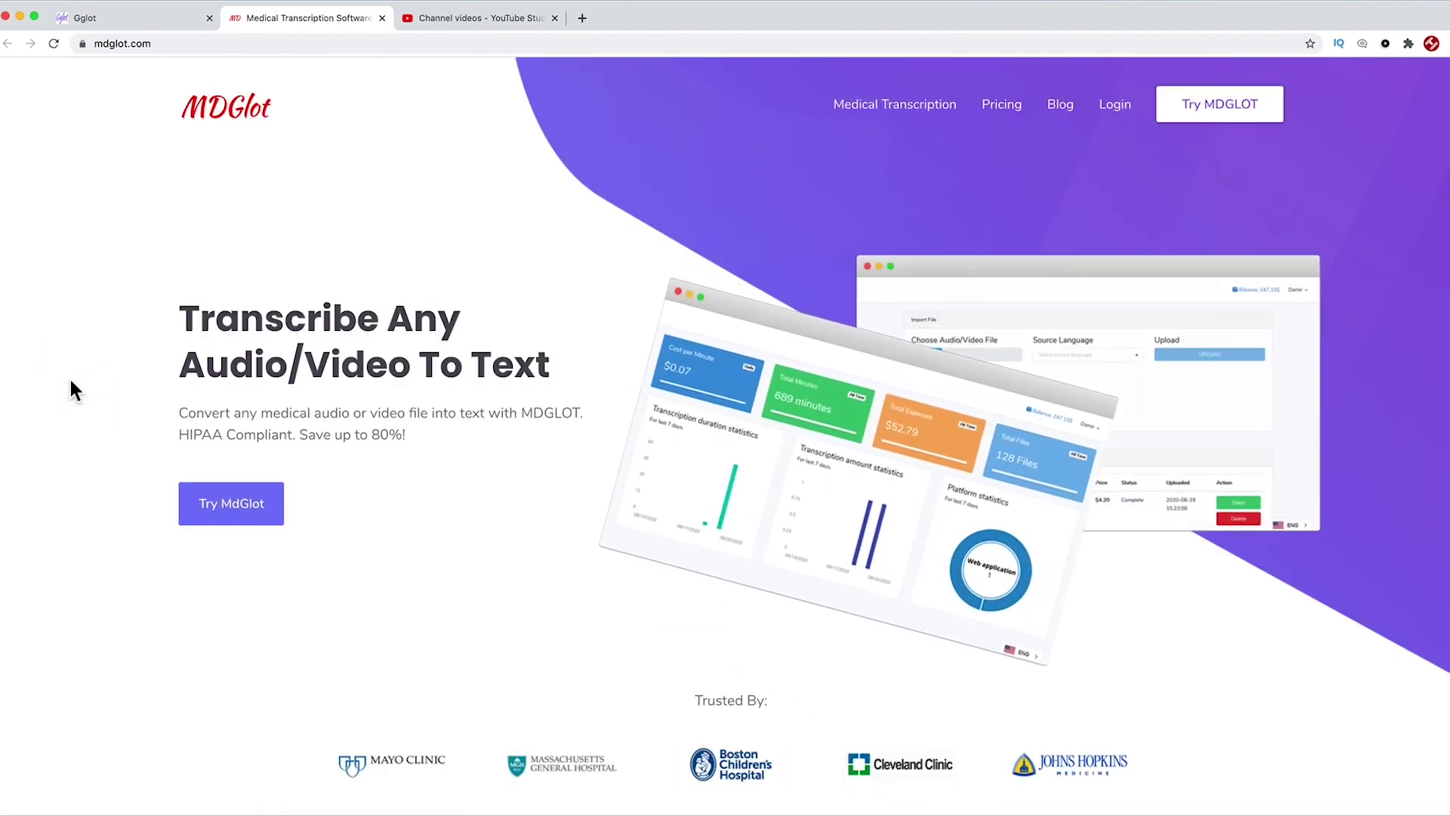
pyautogui.press('super+w')
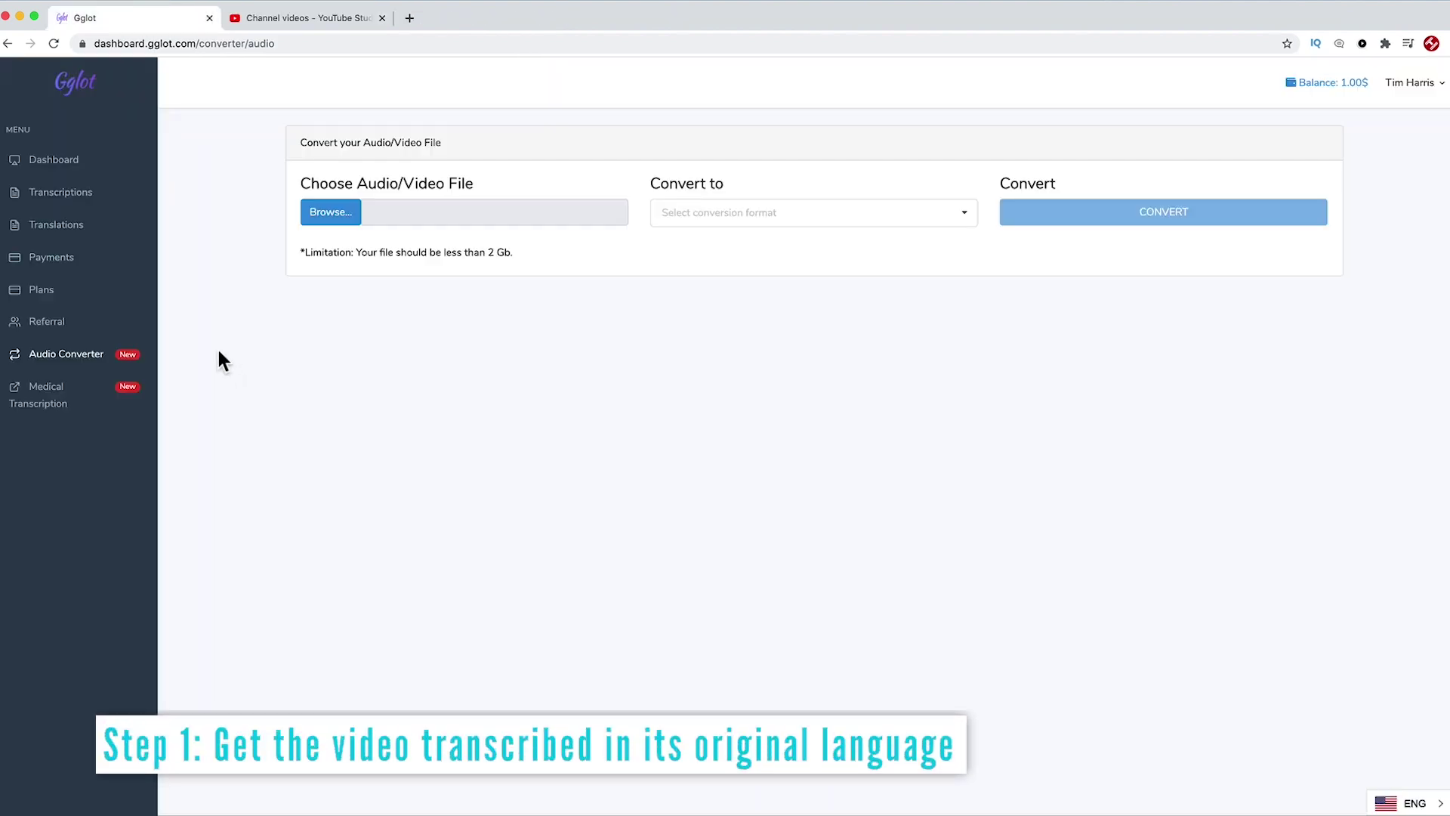
# Step: Return to the Transcriptions page and paste the YouTube video link into the link field
pyautogui.click(74, 194)
pyautogui.click(75, 195)
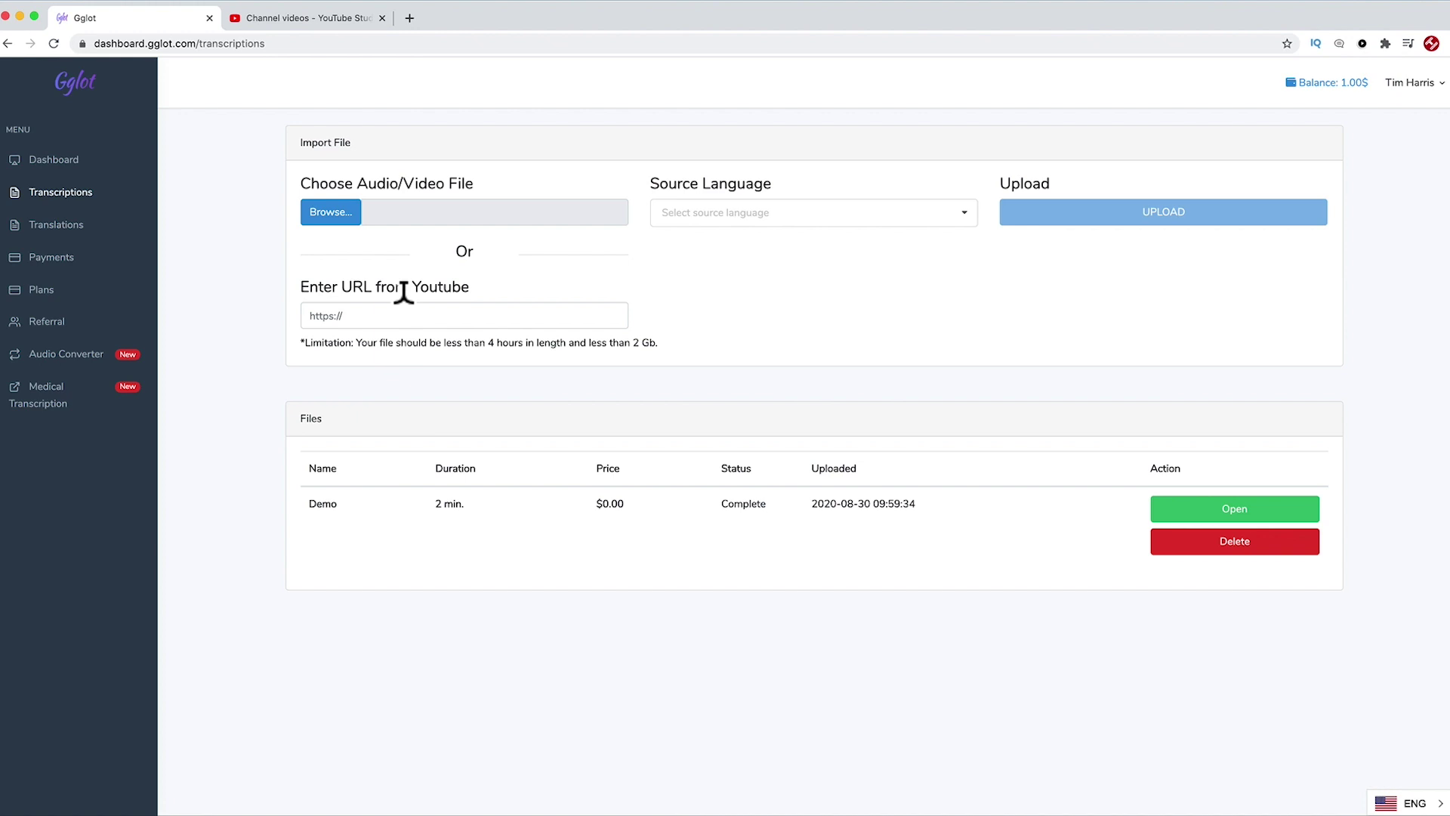
pyautogui.click(402, 306)
pyautogui.write('https://youtu.be/bPR9gu8RDGI')
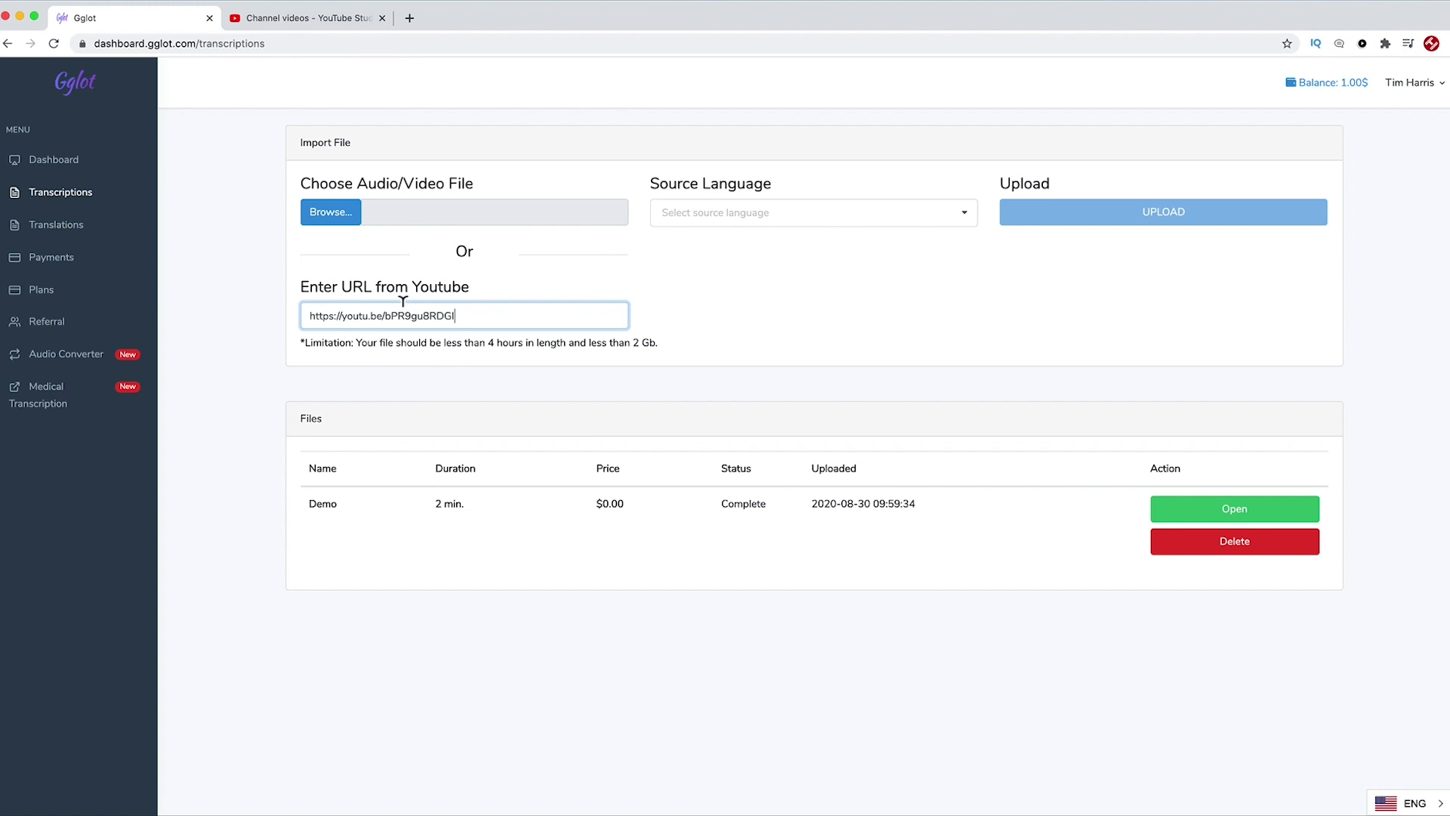
# Step: Set the source language to English (Australia), keep 1 speaker, and upload the video
pyautogui.click(674, 209)
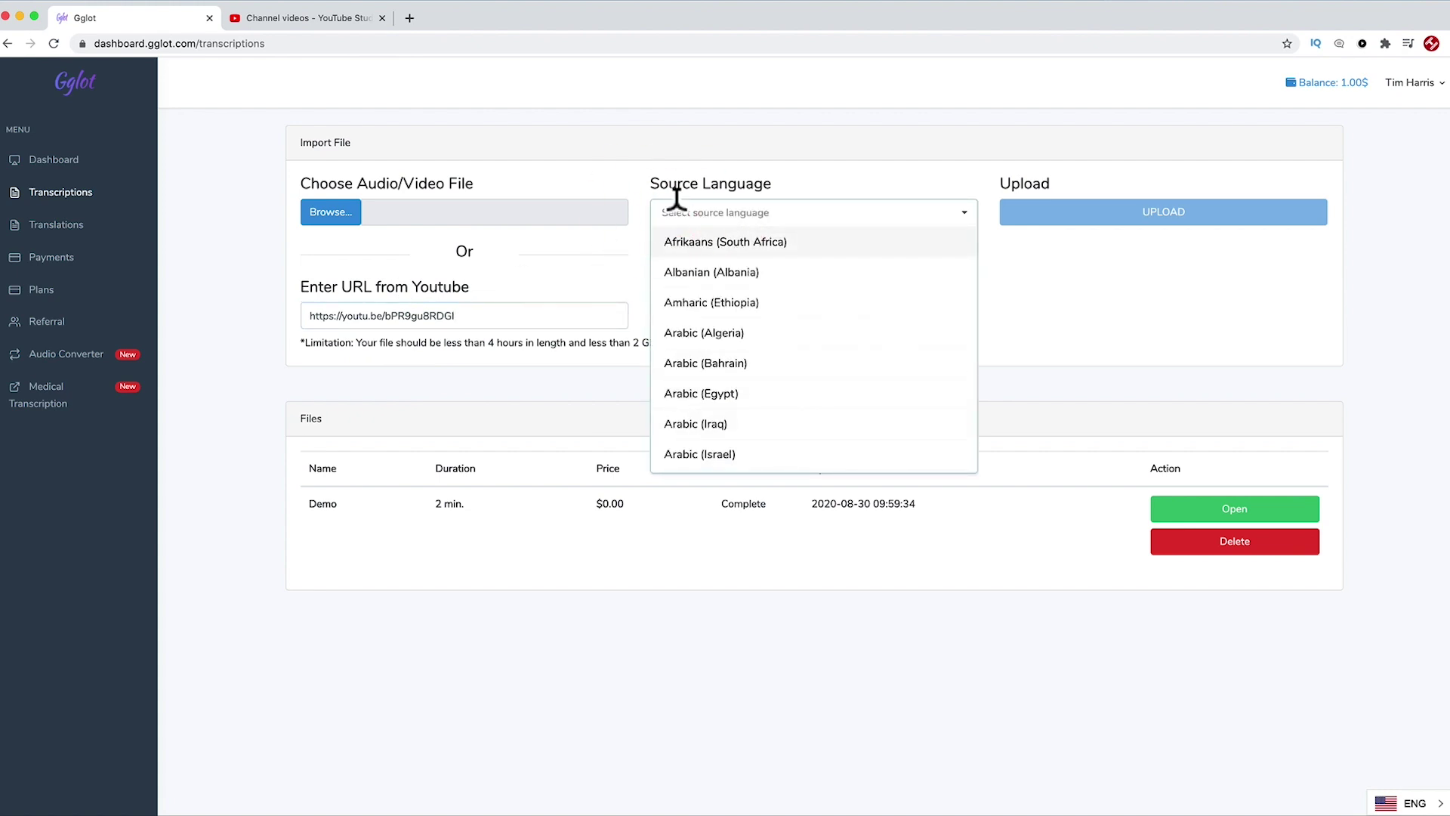
pyautogui.write('eng')
pyautogui.click(682, 242)
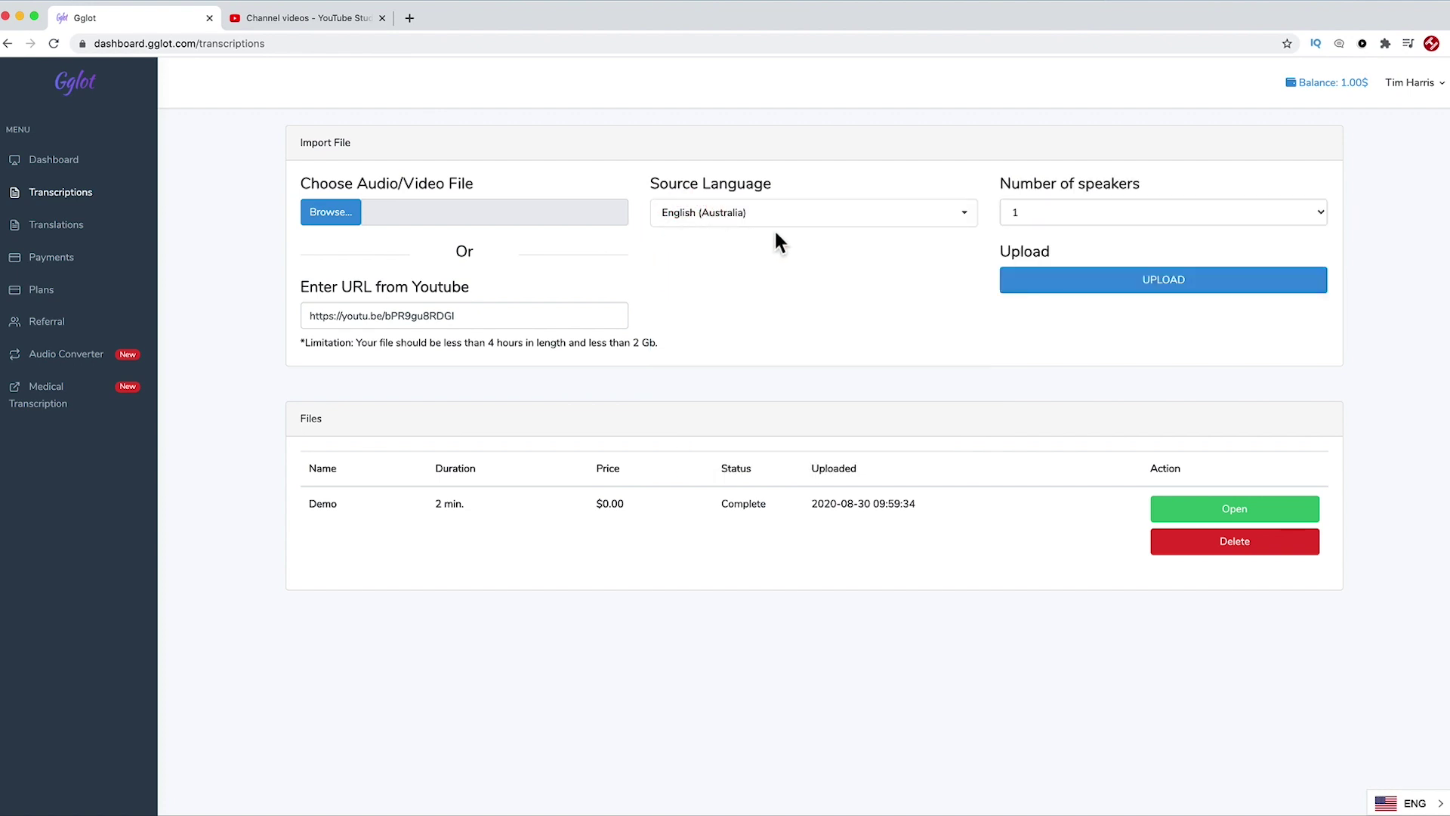
pyautogui.click(1063, 205)
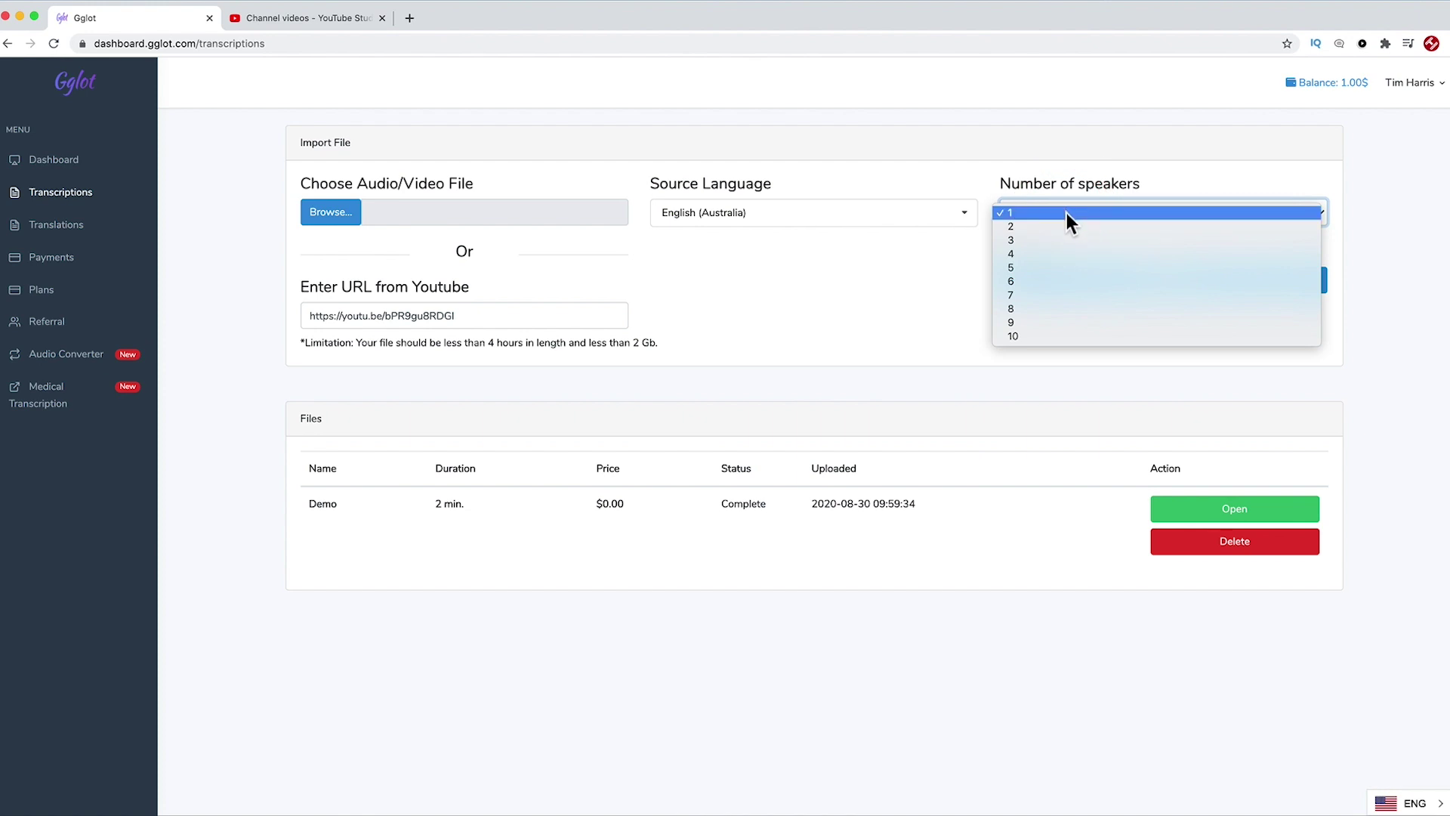
pyautogui.click(1066, 213)
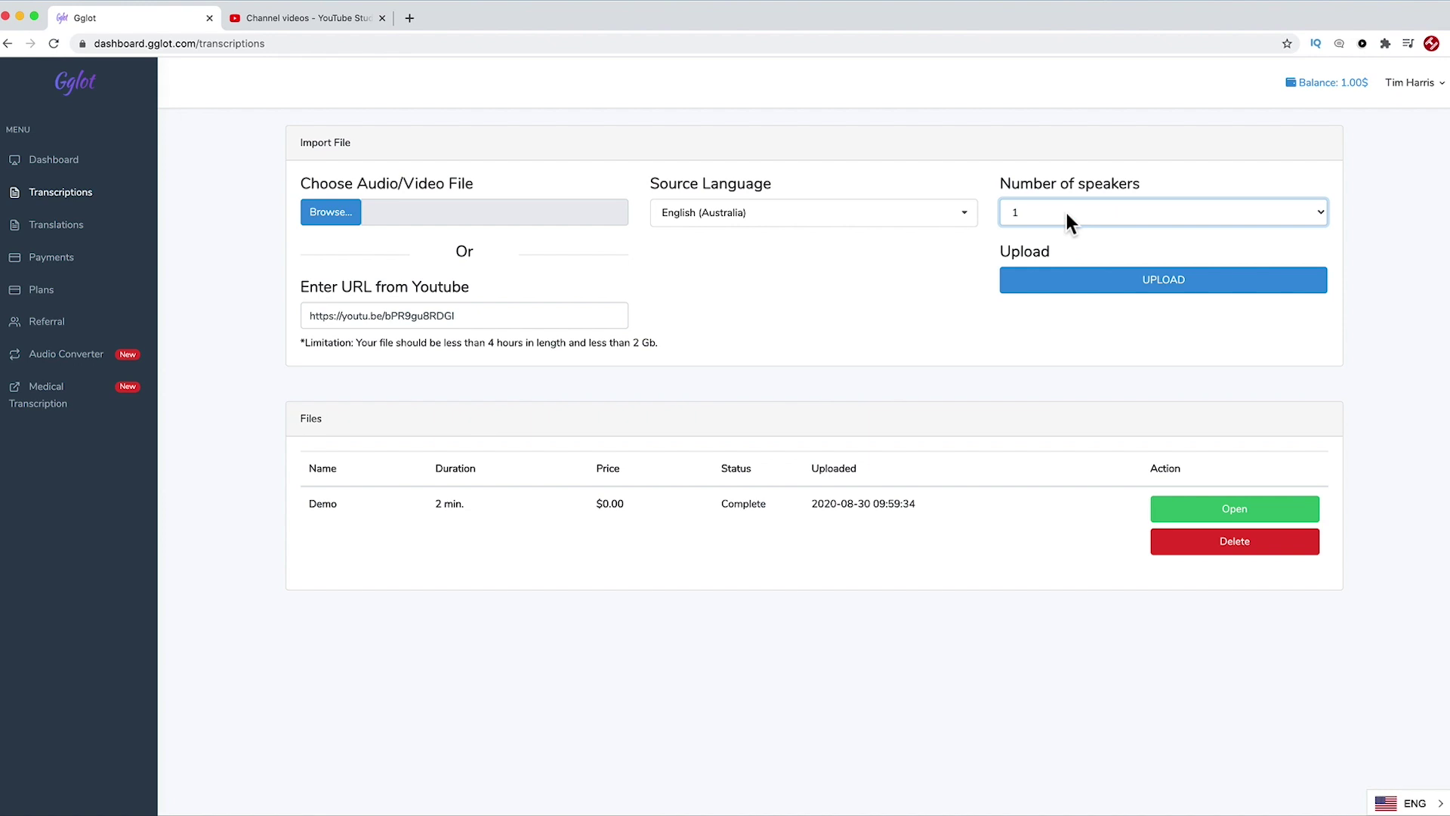
pyautogui.click(1077, 279)
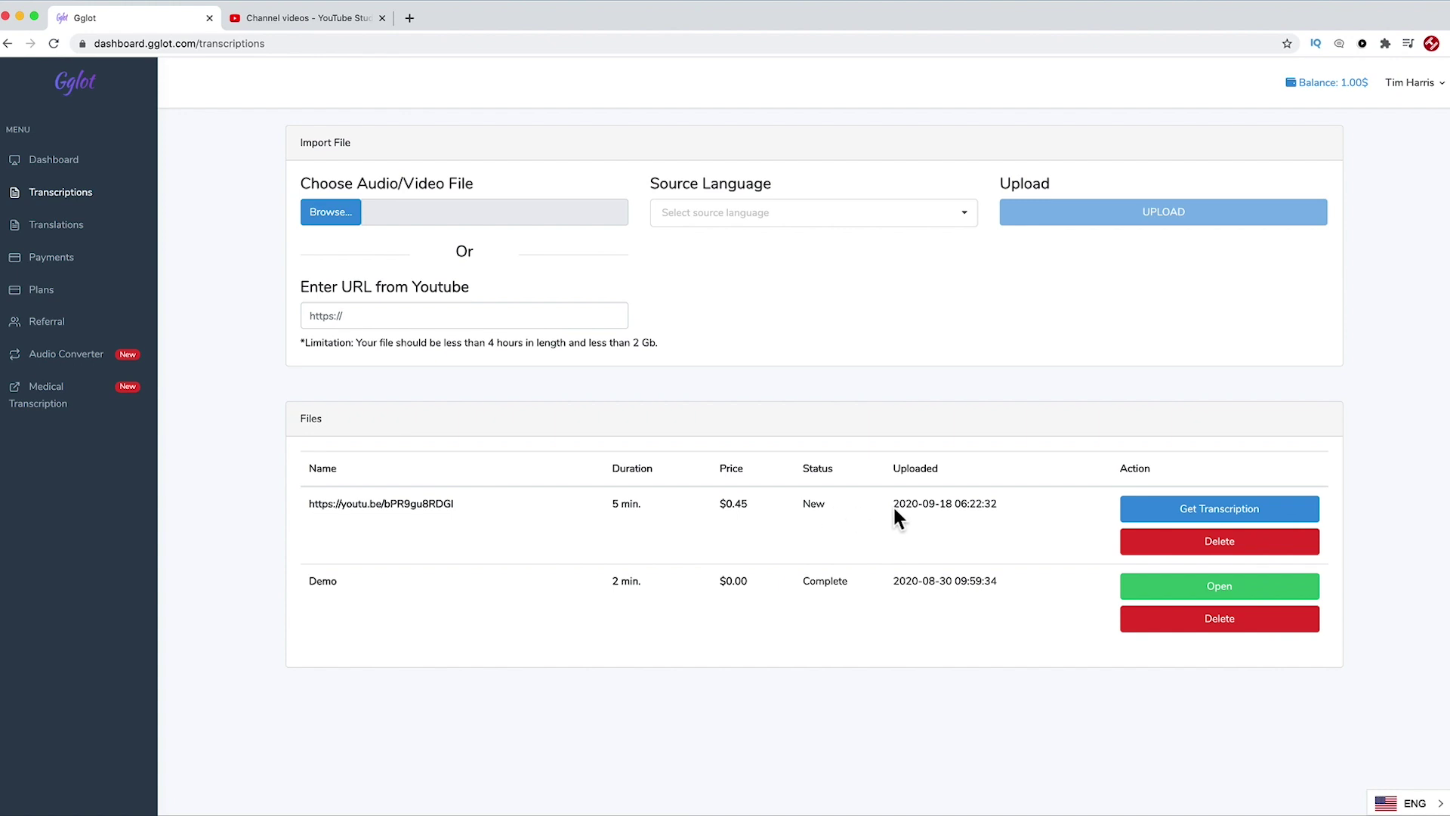
# Step: Order the new file's transcription and open the finished 4:31 transcript in the editor
pyautogui.click(1138, 505)
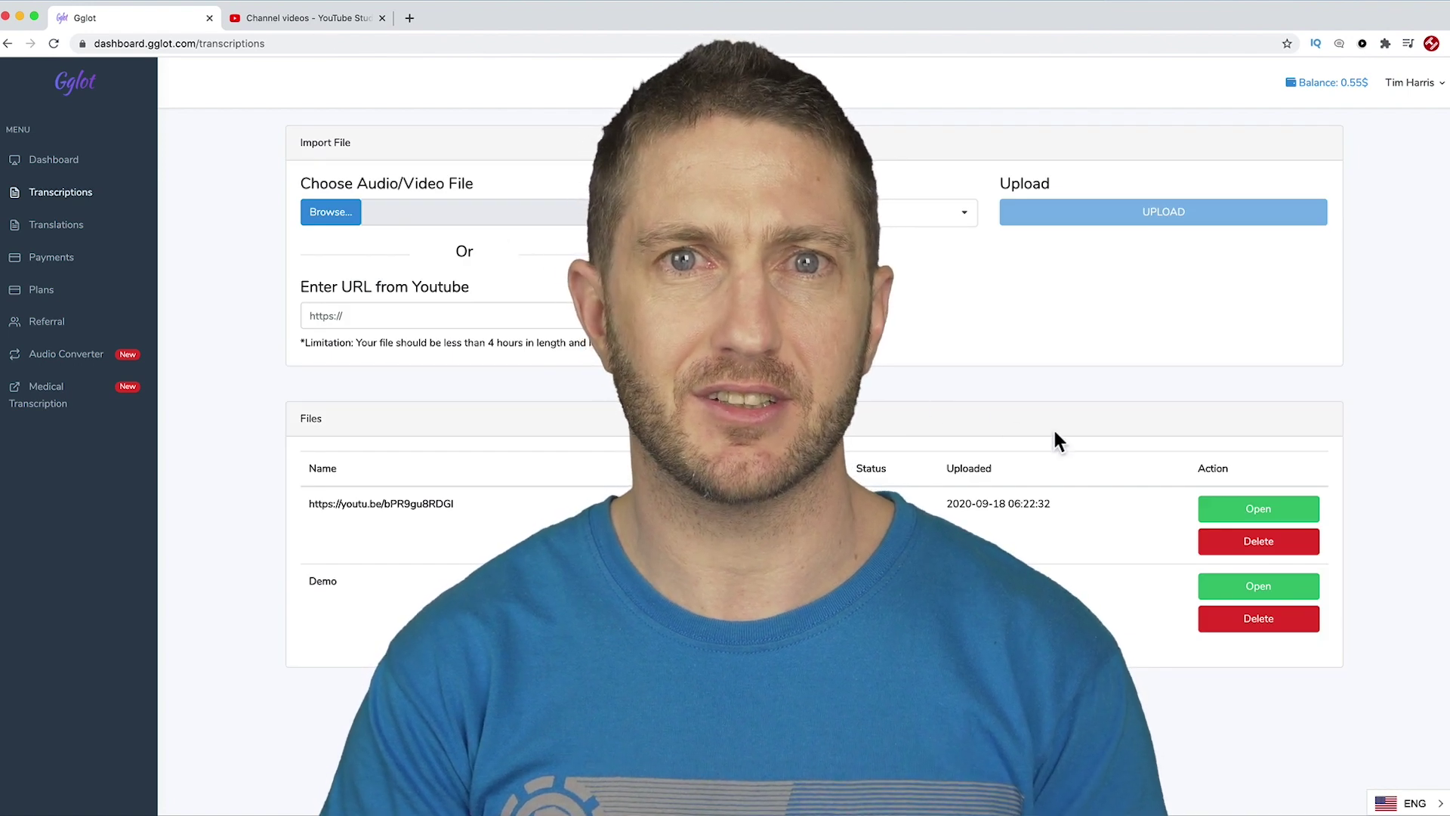
pyautogui.click(1249, 508)
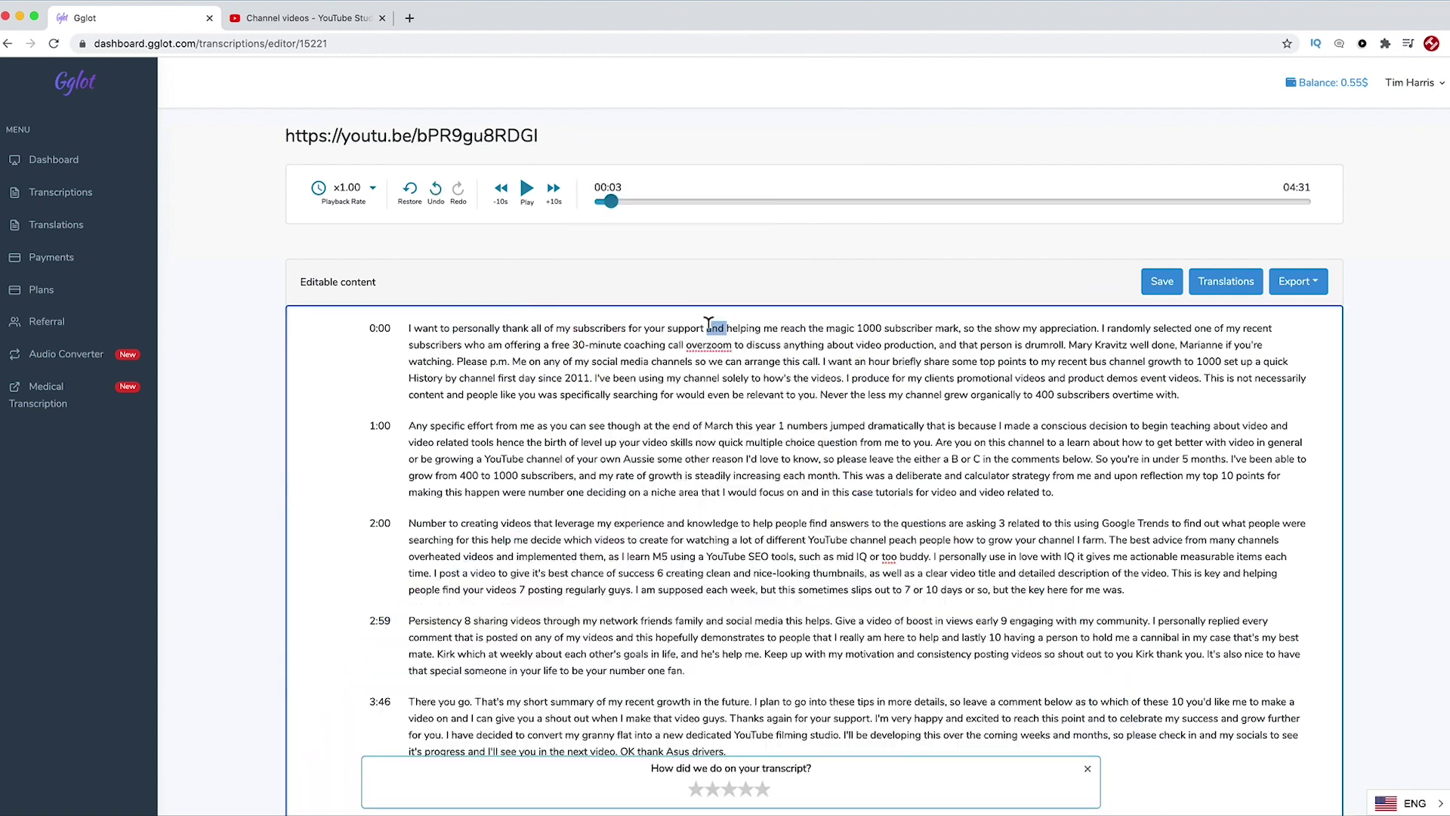
# Step: Correct the opening line with 'in', 'over Zoom', an ellipsis, an exclamation mark and a misheard name
pyautogui.write('in helping me reach the magic 10')
pyautogui.doubleClick(709, 345)
pyautogui.write('over Zoom')
pyautogui.click(1024, 345)
pyautogui.write('...')
pyautogui.click(1130, 344)
pyautogui.write('!')
pyautogui.doubleClick(1204, 344)
pyautogui.write('Mary')
# Step: Replace the next misheard phrases with 'PM me', 'to now' and 'fast'
pyautogui.moveTo(409, 360); pyautogui.dragTo(525, 361)
pyautogui.write('PM me')
pyautogui.moveTo(854, 361); pyautogui.dragTo(889, 361)
pyautogui.write('to now')
pyautogui.doubleClick(1095, 361)
pyautogui.write('fast')
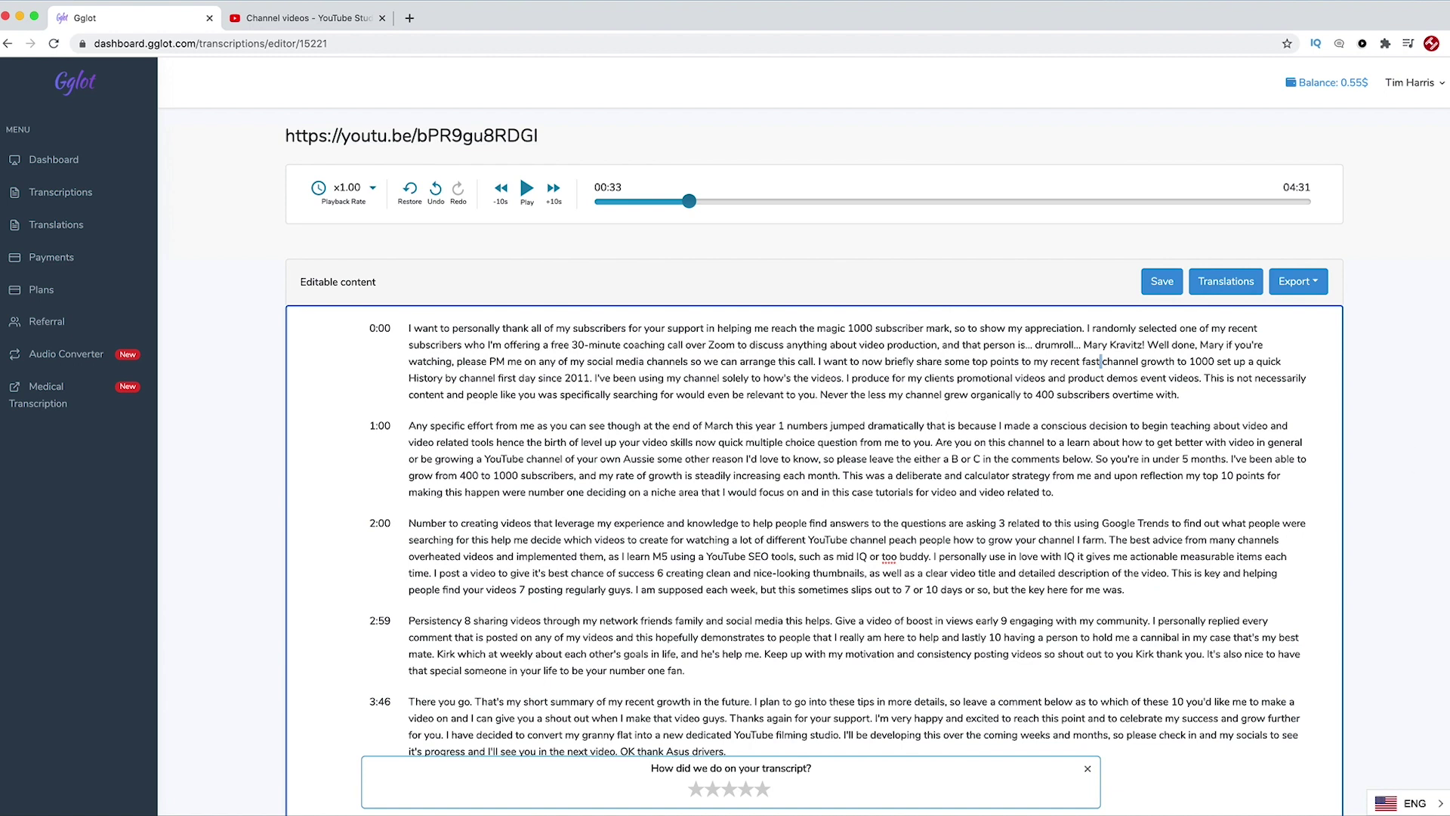
# Step: Replay the next passage and replace 'set up a' with the 'subs. A quick history of my channel' sentence
pyautogui.click(1021, 273)
pyautogui.click(527, 190)
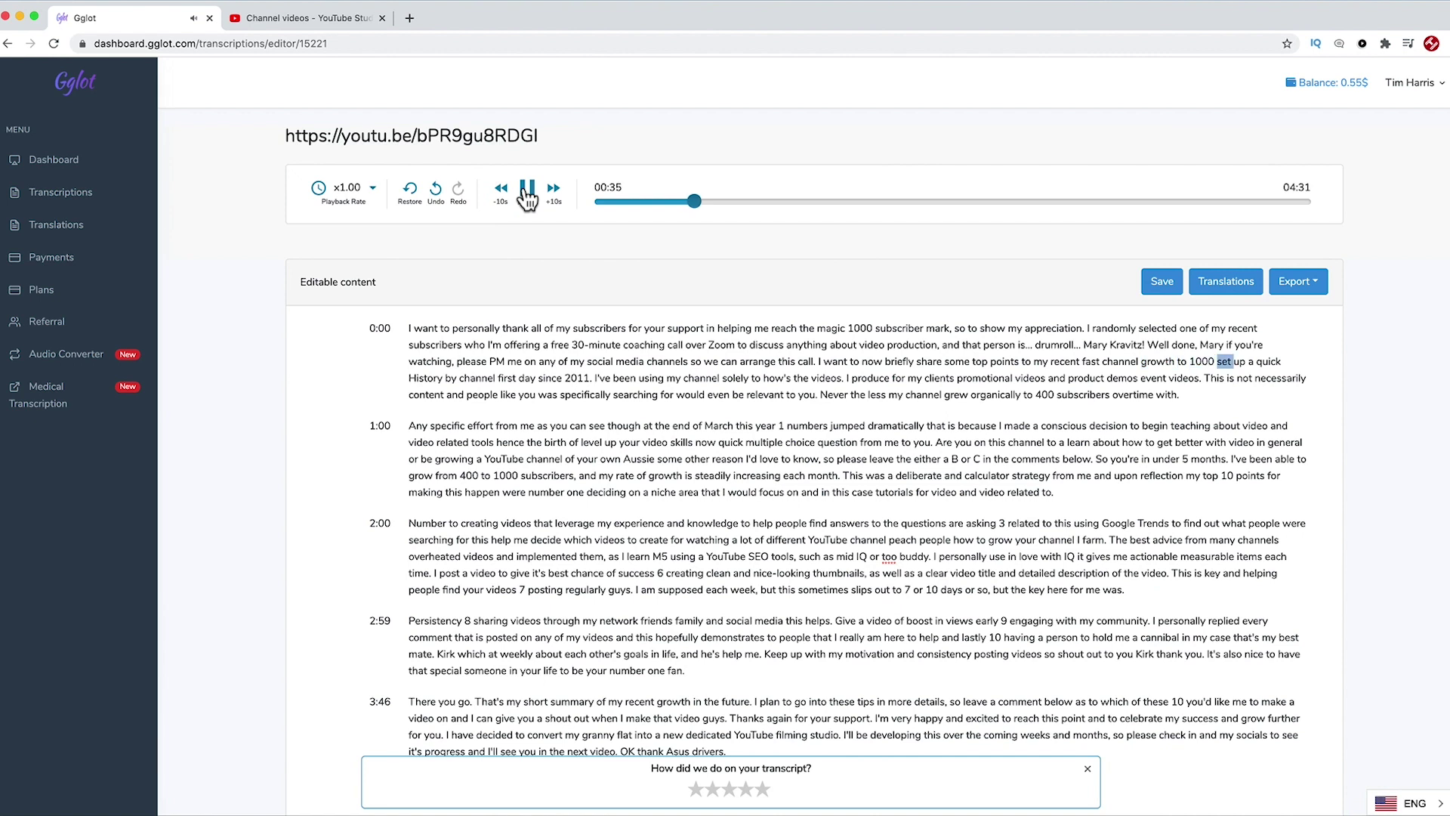
pyautogui.click(525, 190)
pyautogui.moveTo(1217, 361); pyautogui.dragTo(1250, 361)
pyautogui.write("subs. A quick history of  my channel first though. Since 2011, I've been using my c")
pyautogui.write('hannel solely to house the videos')
# Step: Fix the channel-history sentence with 'clients -', 'product demos and', 'specifically searching for or' and 'over time, without'
pyautogui.moveTo(957, 378); pyautogui.dragTo(994, 378)
pyautogui.write('clients -')
pyautogui.click(1104, 377)
pyautogui.write(', product demos and')
pyautogui.click(492, 394)
pyautogui.write('that people like you are specifically searching for or')
pyautogui.click(1201, 394)
pyautogui.write('over time.')
pyautogui.hotkey('shift', 'alt', 'Left')
pyautogui.hotkey('shift', 'alt', 'Left')
pyautogui.write('over time, without')
# Step: Add the 'numbers jumped dramatically' sentence, quote "Level", and reword the question to ': are you on this channel to a)'
pyautogui.click(534, 425)
pyautogui.write('. As you can see though at the end of March this year my numbers jumped dramatically. That')
pyautogui.click(495, 442)
pyautogui.write(',')
pyautogui.click(581, 442)
pyautogui.write('"L')
pyautogui.click(705, 442)
pyautogui.write('". Now,a')
pyautogui.click(919, 442)
pyautogui.write(': are you on this channel to a)')
# Step: Punctuate the options as ', or b)' and ', or c)', and add 'A,' and ', in under 5 months,'
pyautogui.click(444, 458)
pyautogui.write(', or b)')
pyautogui.click(658, 459)
pyautogui.write(', or c)')
pyautogui.click(773, 458)
pyautogui.write('.')
pyautogui.click(965, 458)
pyautogui.write('A,')
pyautogui.click(1133, 458)
pyautogui.write(', in under 5 months,')
pyautogui.hotkey('shift', 'alt', 'Left')
# Step: Change words to 'calculated', add a comma, and number points 'Number one:', 'two:' and '3: related to this,'
pyautogui.doubleClick(1001, 474)
pyautogui.write('calculated')
pyautogui.click(1194, 475)
pyautogui.write(',')
pyautogui.moveTo(524, 492); pyautogui.dragTo(583, 491)
pyautogui.write(', Number one:')
pyautogui.doubleClick(457, 523)
pyautogui.write('two:')
pyautogui.moveTo(928, 523); pyautogui.dragTo(1078, 523)
pyautogui.write('they are asking, 3: related to this,')
# Step: Fix point 4 with '. This helps', '. 4:', 'channels that teach' and 'over heaps of'
pyautogui.moveTo(529, 539); pyautogui.dragTo(571, 539)
pyautogui.write('. This helps')
pyautogui.doubleClick(747, 540)
pyautogui.write('. 4:')
pyautogui.moveTo(875, 539); pyautogui.dragTo(950, 539)
pyautogui.write('channels that teach')
pyautogui.doubleClick(505, 556)
pyautogui.write('over heaps of')
pyautogui.doubleClick(629, 555)
pyautogui.click(526, 195)
# Step: Correct point 5 to 'them. 5: using' with the tool names 'Vid', 'Tubebuddy' and 'and'
pyautogui.moveTo(735, 556); pyautogui.dragTo(786, 556)
pyautogui.write('them. 5: using')
pyautogui.doubleClick(941, 556)
pyautogui.write('Vid')
pyautogui.moveTo(980, 556); pyautogui.dragTo(1027, 556)
pyautogui.write('Tubebuddy')
pyautogui.doubleClick(1113, 556)
pyautogui.write('and')
# Step: Rewrite the Vid IQ passage ending 'it it's best chance of success. 6:'
pyautogui.moveTo(1149, 556); pyautogui.dragTo(547, 573)
pyautogui.write('Vid IQ. It gives me actionable, measurable items each time I')
pyautogui.moveTo(657, 572); pyautogui.dragTo(827, 572)
pyautogui.write("it it's best chance of success. 6:")
pyautogui.doubleClick(849, 573)
pyautogui.click(527, 194)
# Step: Fix points 6–8 with 'in', 'videos. 7:', 'aim to post' and 'consistency. 8:'
pyautogui.doubleClick(533, 589)
pyautogui.write('in')
pyautogui.moveTo(643, 589); pyautogui.dragTo(691, 589)
pyautogui.write('videos. 7:')
pyautogui.moveTo(793, 589); pyautogui.dragTo(866, 589)
pyautogui.write('aim to post')
pyautogui.doubleClick(1218, 589)
pyautogui.click(527, 195)
pyautogui.moveTo(408, 620); pyautogui.dragTo(470, 620)
pyautogui.write('consistency. 8:')
# Step: Add the 'friends, family and social media' sentence, '9:', 'reply to', 'And lastly, 10:' and 'accountable, and'
pyautogui.scroll(-1, 892, 532)
pyautogui.write('friends, family and social media. This helps give ')
pyautogui.moveTo(718, 548); pyautogui.dragTo(1009, 548)
pyautogui.write('a video a boost in views early. 9:')
pyautogui.moveTo(1231, 548); pyautogui.dragTo(1260, 548)
pyautogui.write('reply to')
pyautogui.moveTo(919, 565); pyautogui.dragTo(998, 564)
pyautogui.write('help. And lastly, 10:')
pyautogui.moveTo(1161, 565); pyautogui.dragTo(1203, 565)
pyautogui.write('accountable, and')
pyautogui.click(1245, 564)
pyautogui.write(',')
# Step: Rewrite the weekly-chat passage with 'helped me keep', 'in posting videos', the shout-out, and the closing thanks
pyautogui.moveTo(471, 581); pyautogui.dragTo(533, 582)
pyautogui.write('Kirk we chat')
pyautogui.moveTo(753, 582); pyautogui.dragTo(823, 581)
pyautogui.write('helped me keep')
pyautogui.doubleClick(1069, 581)
pyautogui.moveTo(1020, 581); pyautogui.dragTo(1202, 582)
pyautogui.write('in posting videos. So a shout out to you Kirk,')
pyautogui.write('. In the future, I')
# Step: Correct the 3:46 paragraph with 'you,' and 'on my socials to see it's progress, and', then select 'thank Asus drivers.'
pyautogui.moveTo(689, 629); pyautogui.dragTo(1077, 646)
pyautogui.write(". Guys, thanks again for your support. I'm very happy and excited to reach this point, and")
pyautogui.moveTo(424, 662); pyautogui.dragTo(447, 663)
pyautogui.write('you,')
pyautogui.moveTo(1217, 663); pyautogui.dragTo(484, 679)
pyautogui.write("on my socials to see it's progress, and")
pyautogui.click(528, 148)
pyautogui.click(528, 151)
pyautogui.click(623, 678)
pyautogui.moveTo(624, 679); pyautogui.dragTo(704, 679)
# Step: Retype the final sentence as 'OK 10k subscribers, that's not so hard, right?' and replay the ending
pyautogui.write('1')
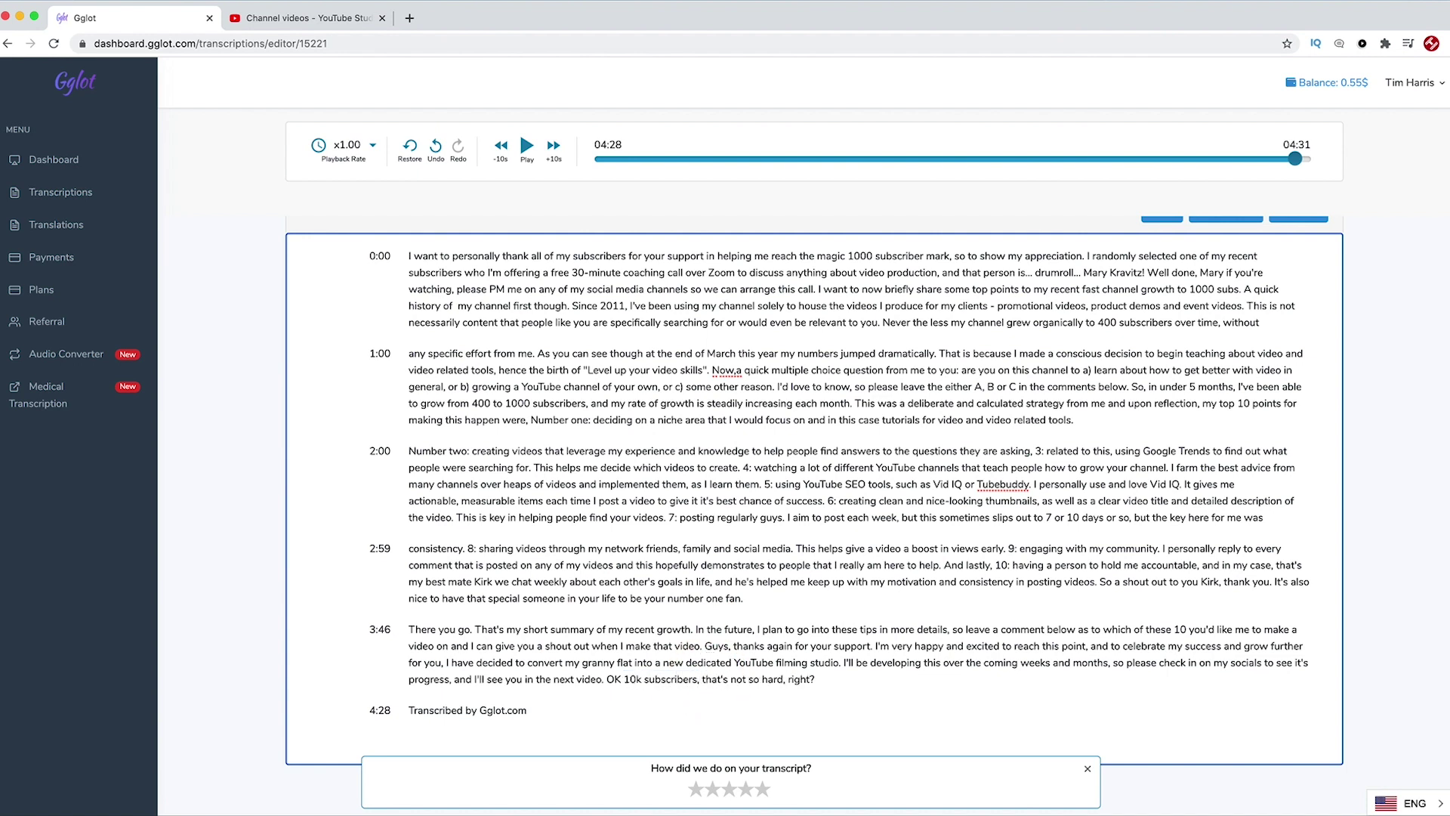
pyautogui.scroll(2, 550, 658)
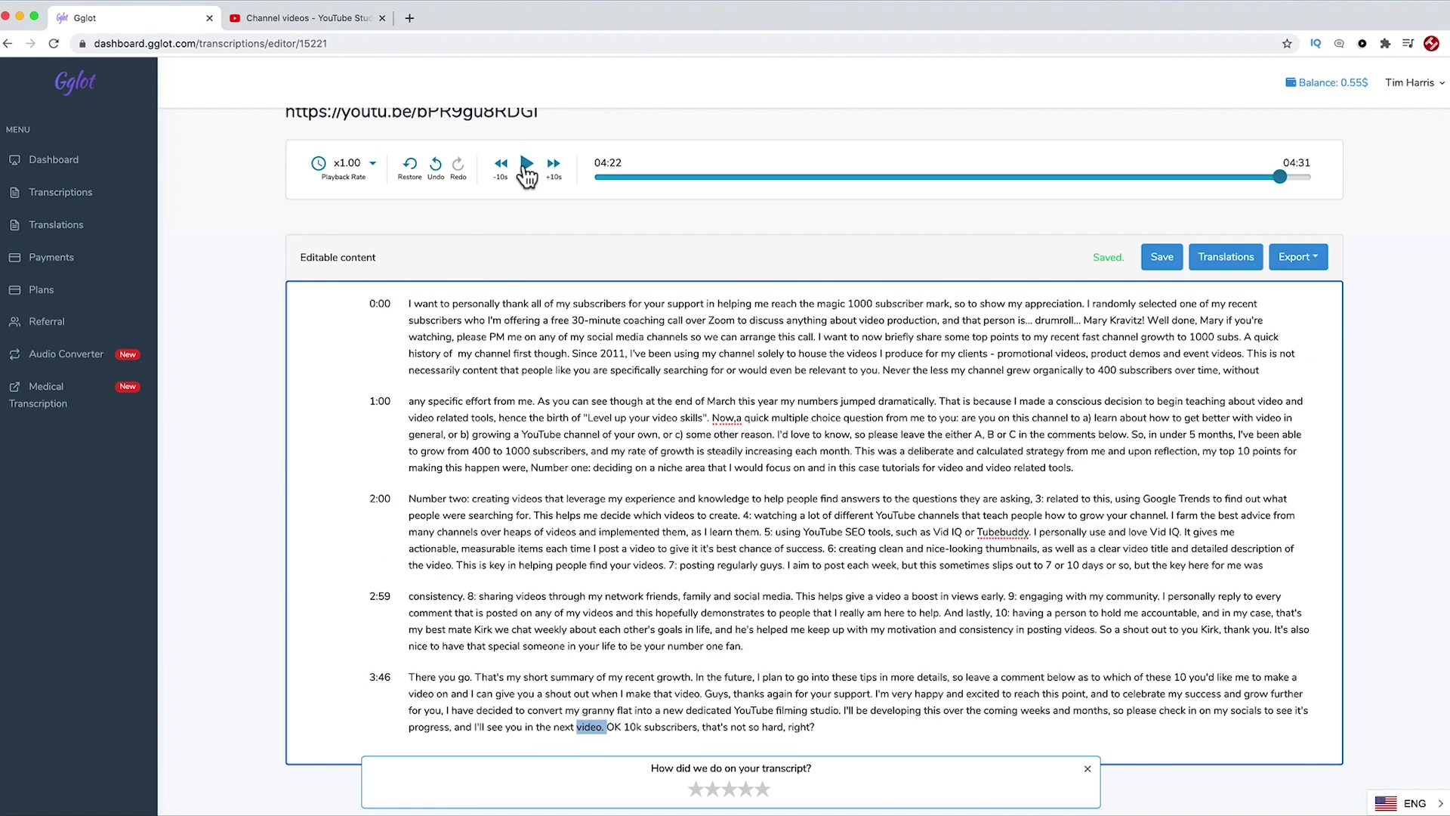
pyautogui.click(526, 167)
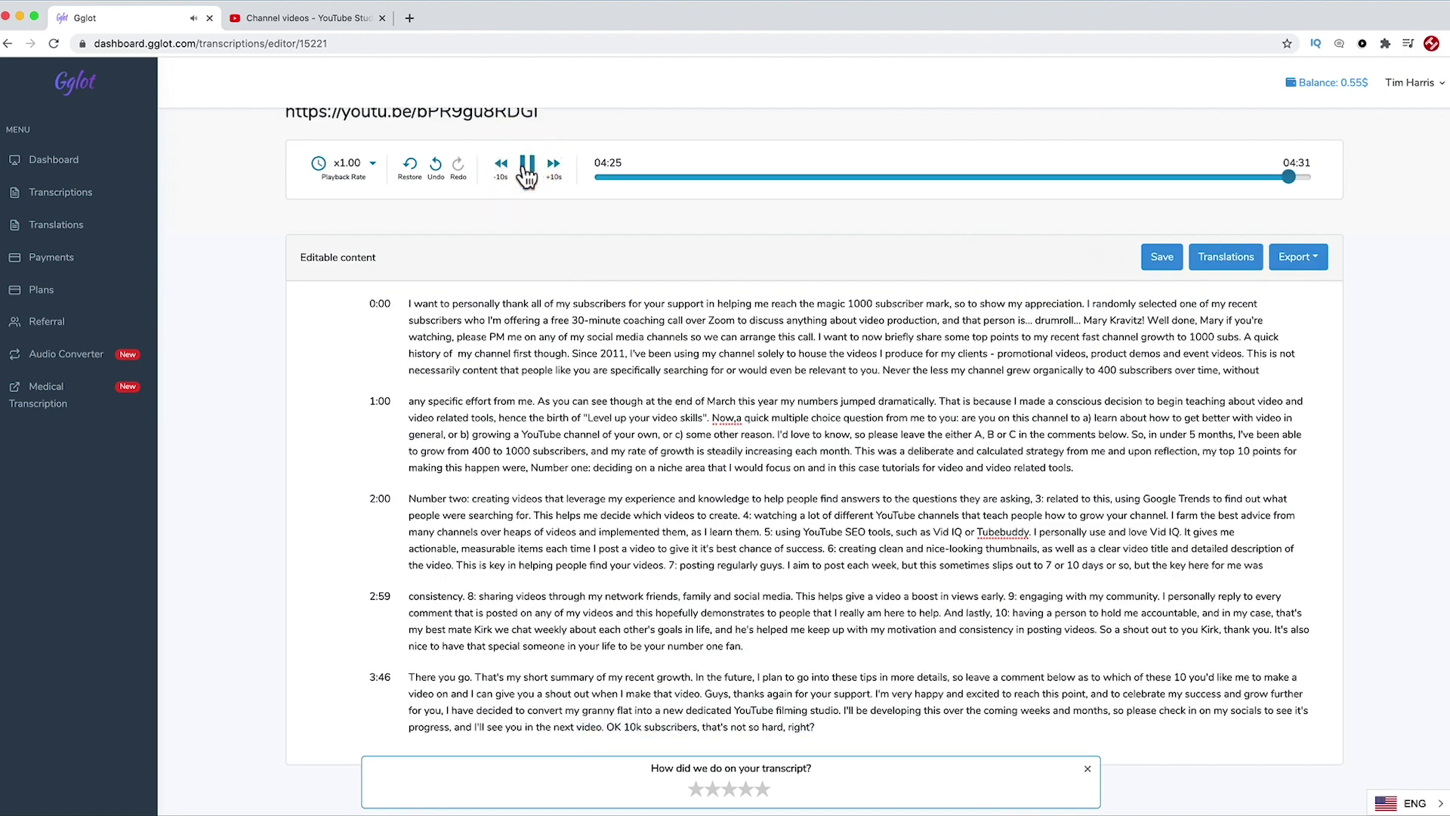
pyautogui.click(526, 168)
pyautogui.click(615, 719)
pyautogui.click(615, 720)
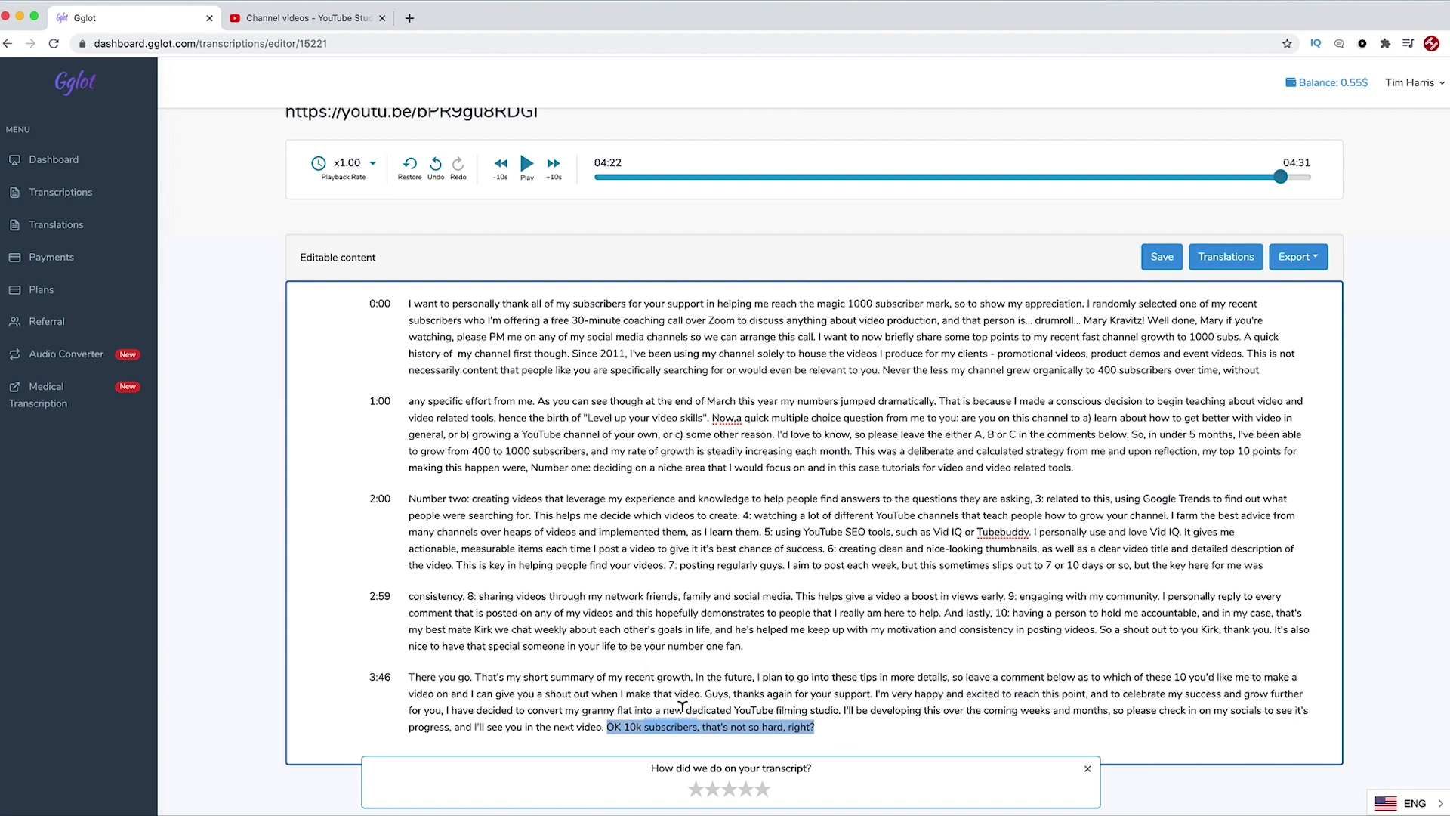
# Step: Submit a four-star rating commenting on unusual nouns and the Aussie accent, then save the transcript
pyautogui.click(746, 788)
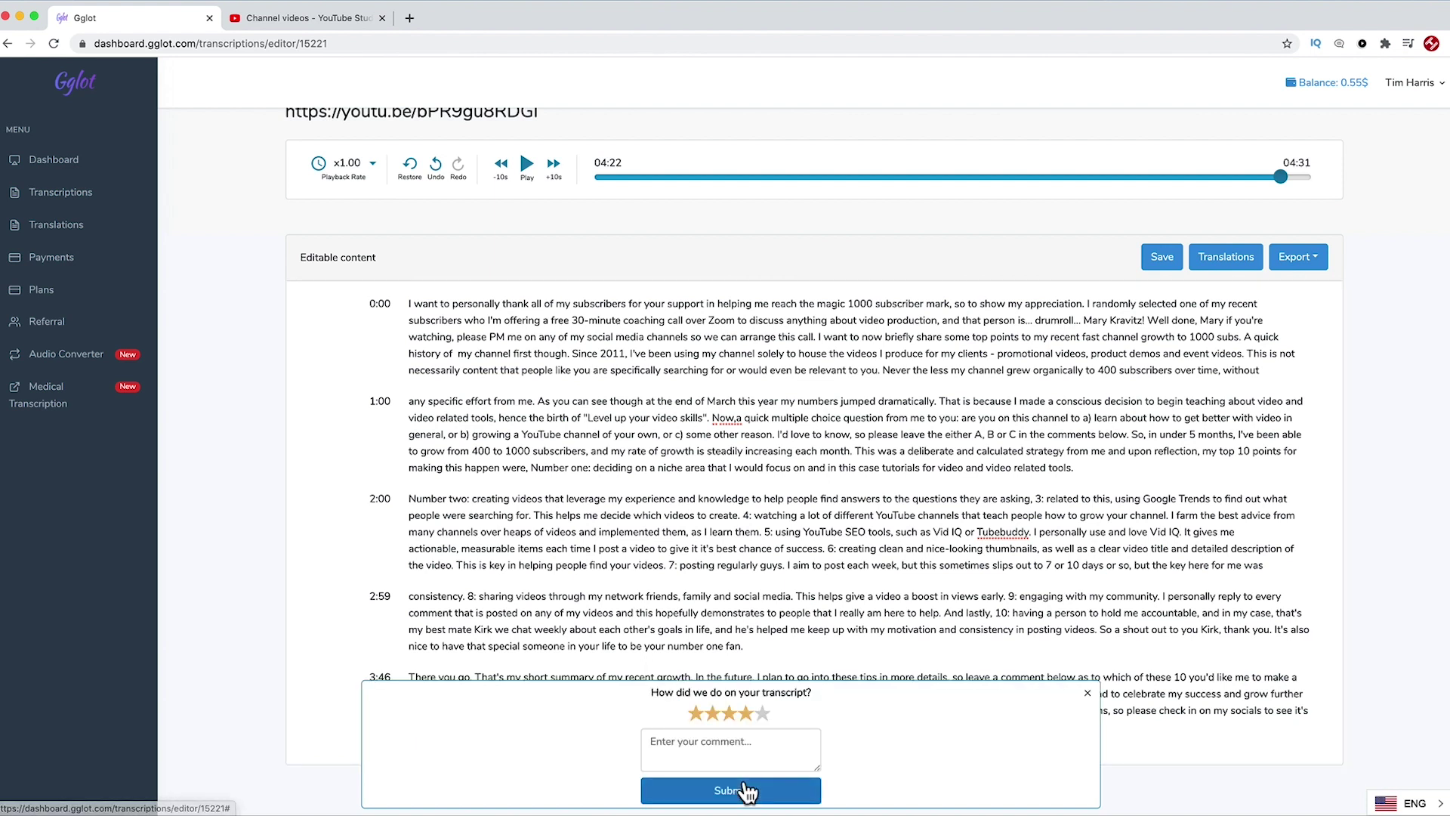
pyautogui.click(743, 739)
pyautogui.write('Pretty good! Struggled with some')
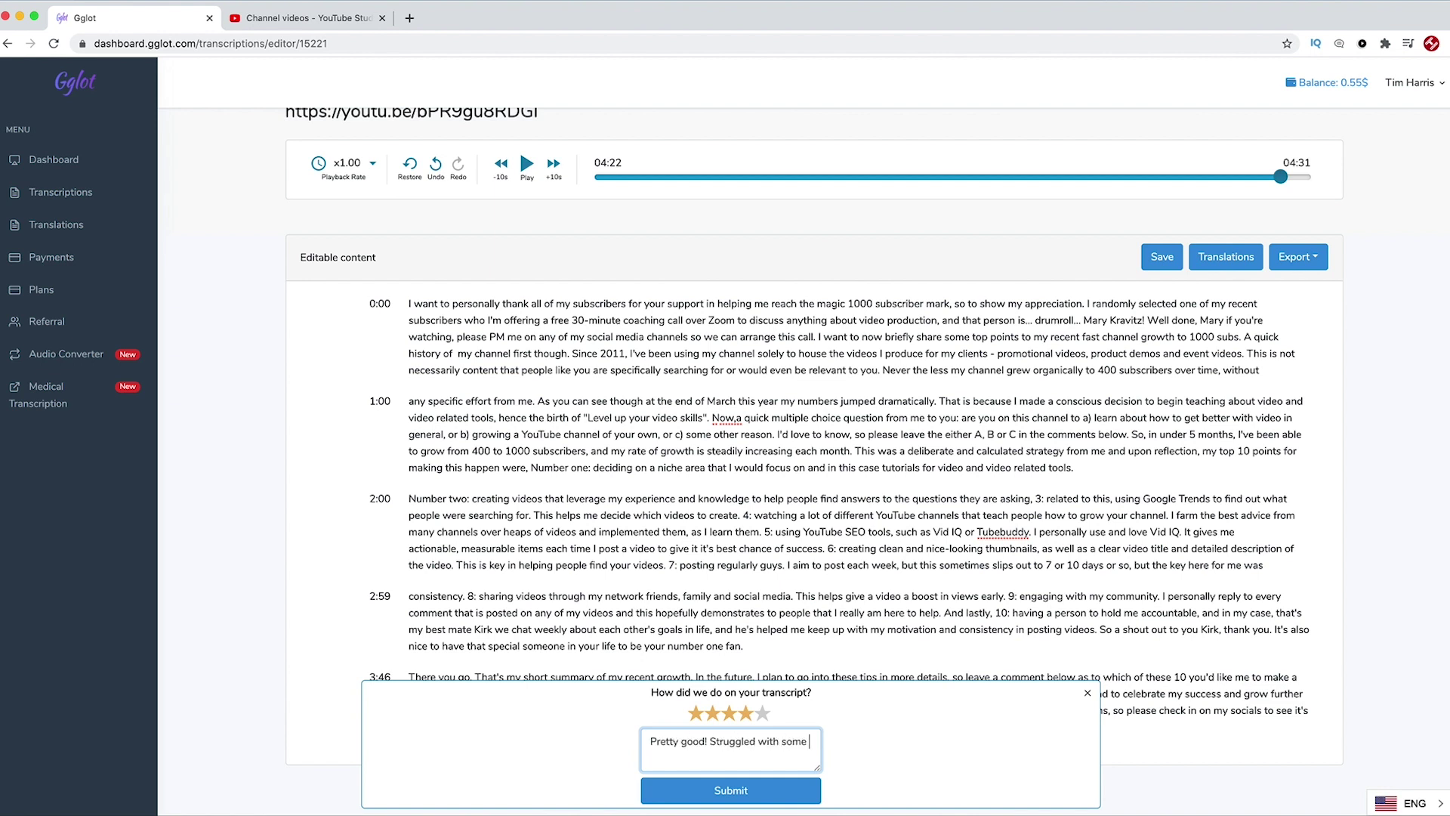
pyautogui.write(' unusual nouns and the Aussie accne')
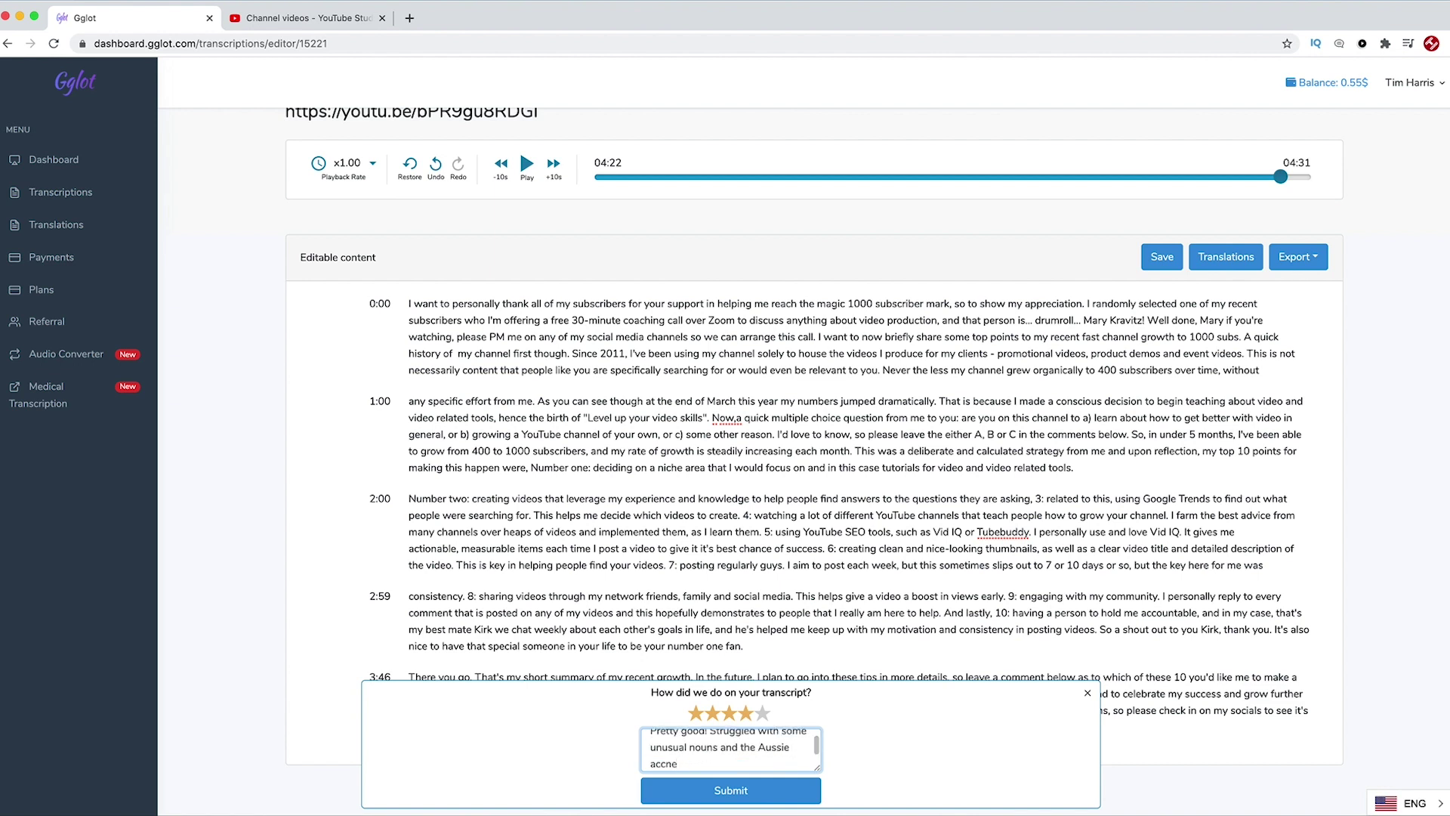
pyautogui.click(735, 782)
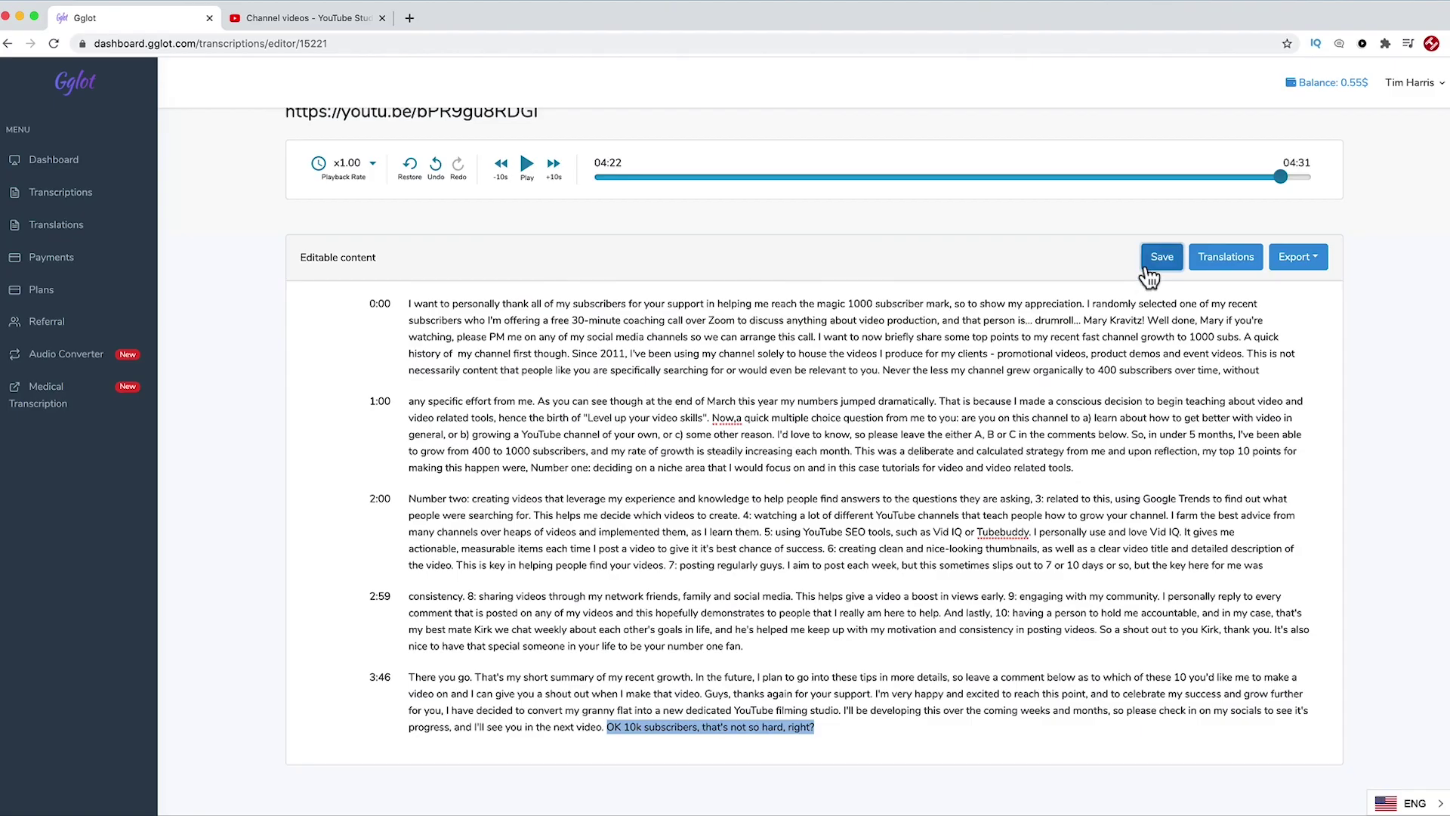
pyautogui.click(1148, 273)
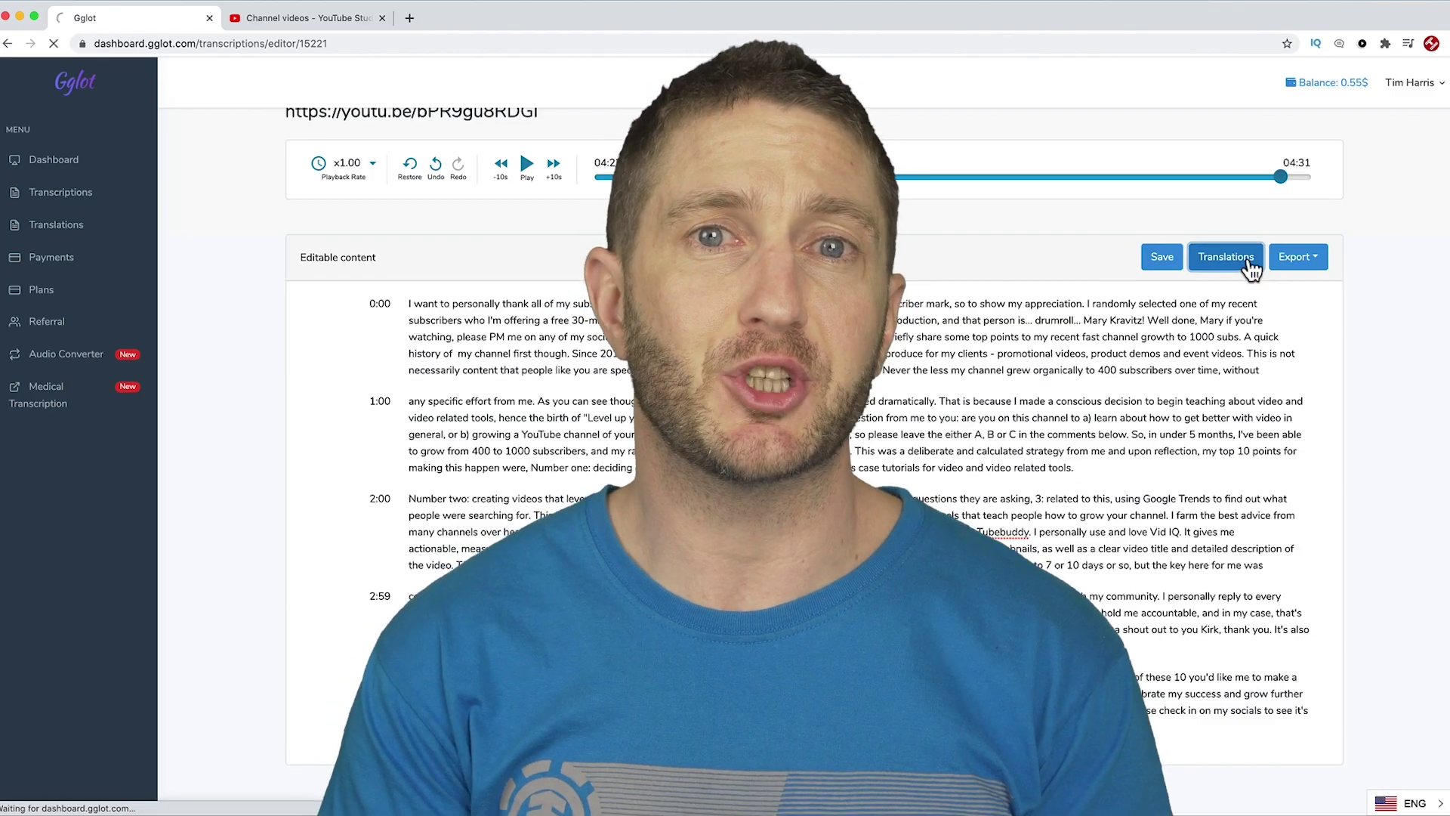
# Step: Translate the transcript into Spanish (Colombia) as a Subtitle translation and open it in the editor
pyautogui.click(1250, 266)
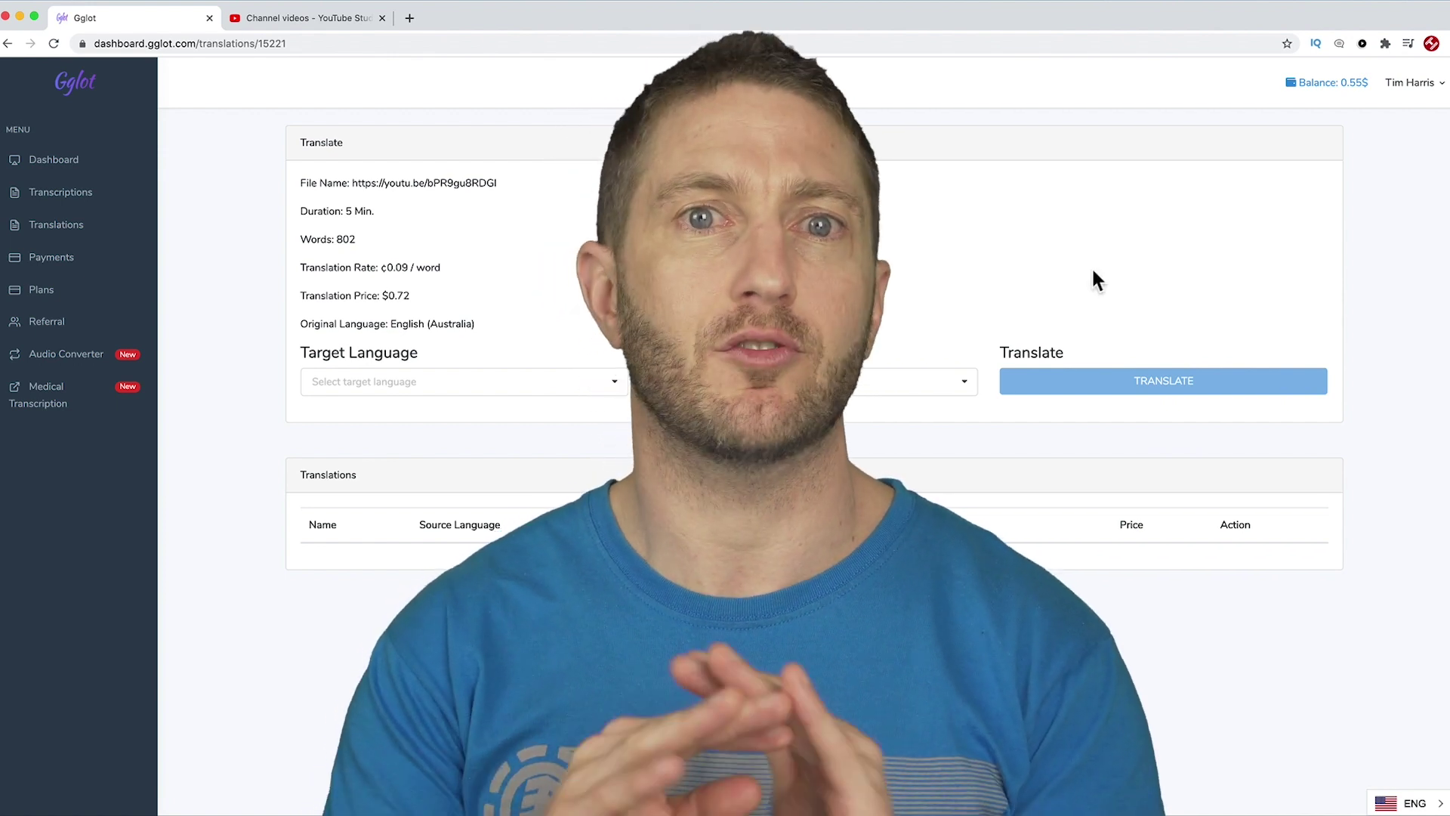
pyautogui.click(588, 374)
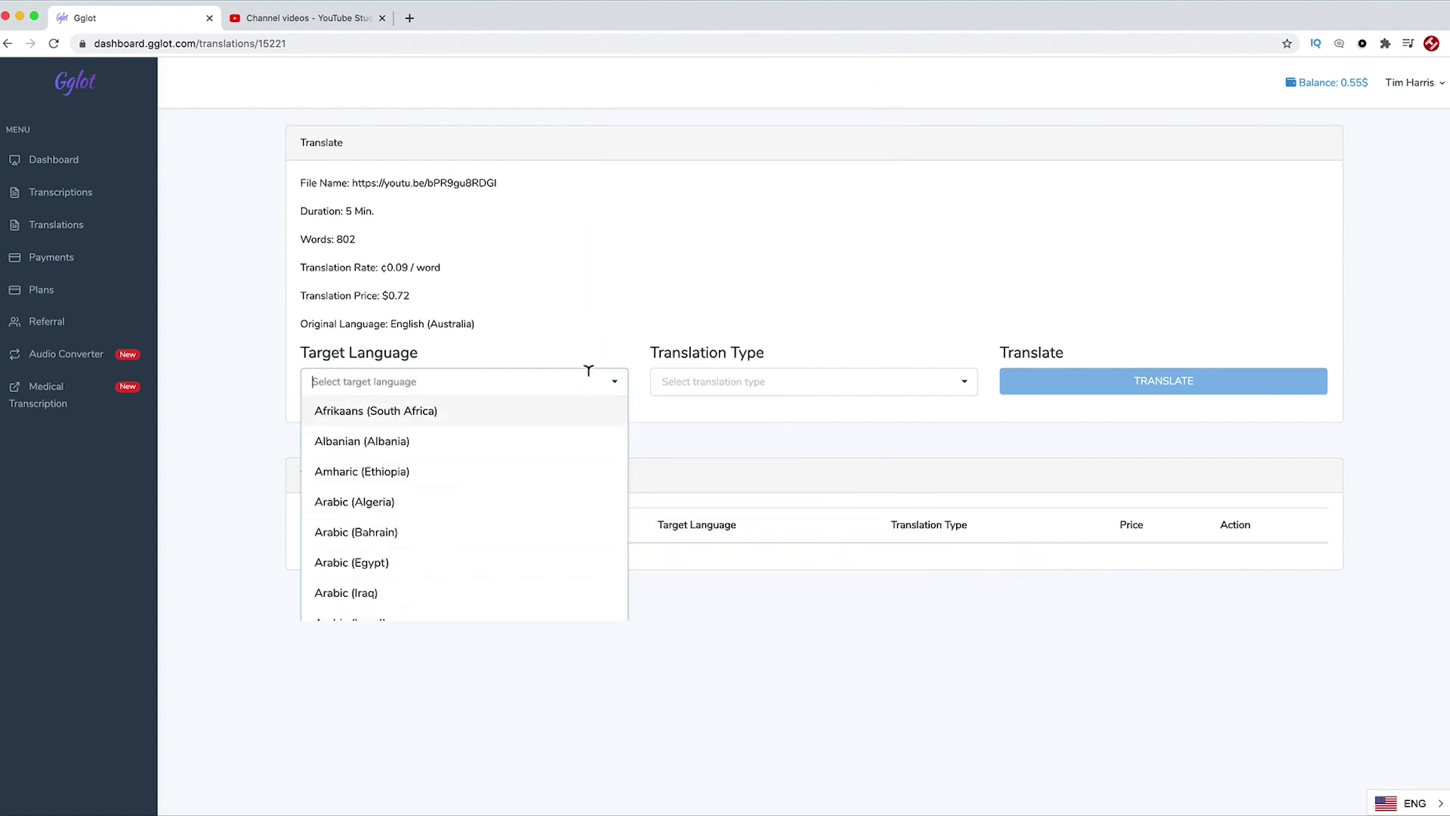
pyautogui.write('spani')
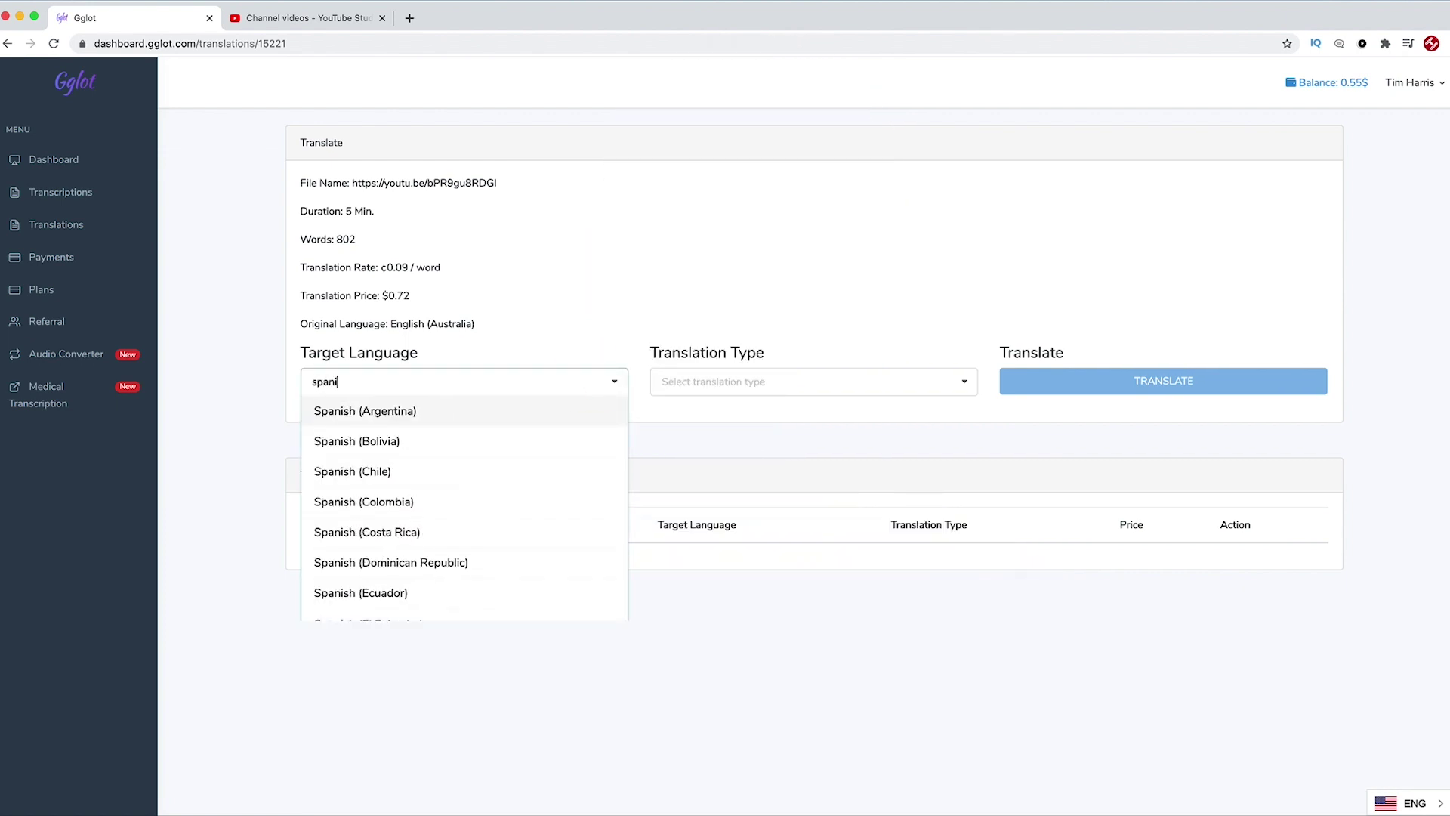
pyautogui.click(421, 502)
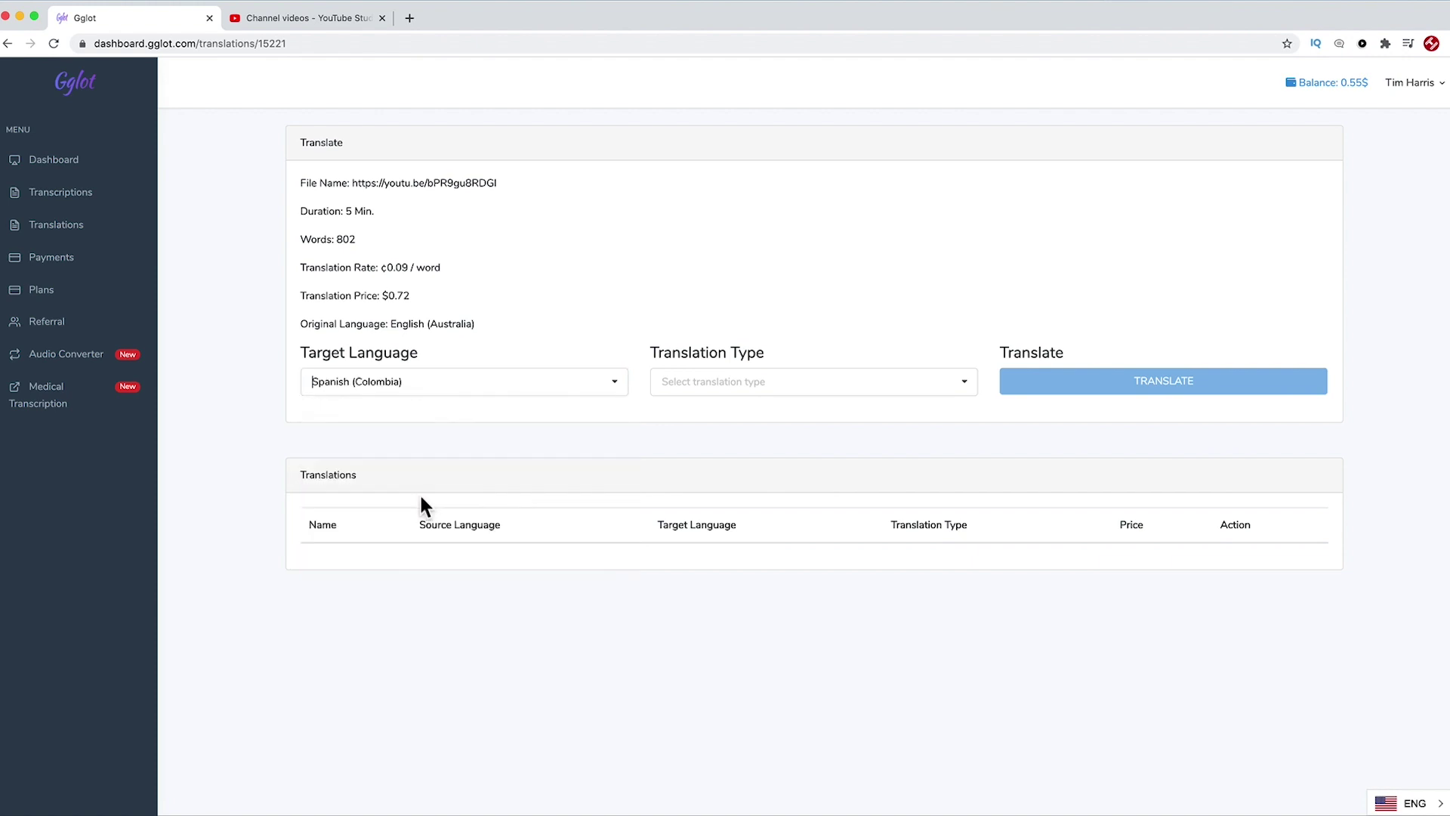
pyautogui.click(692, 381)
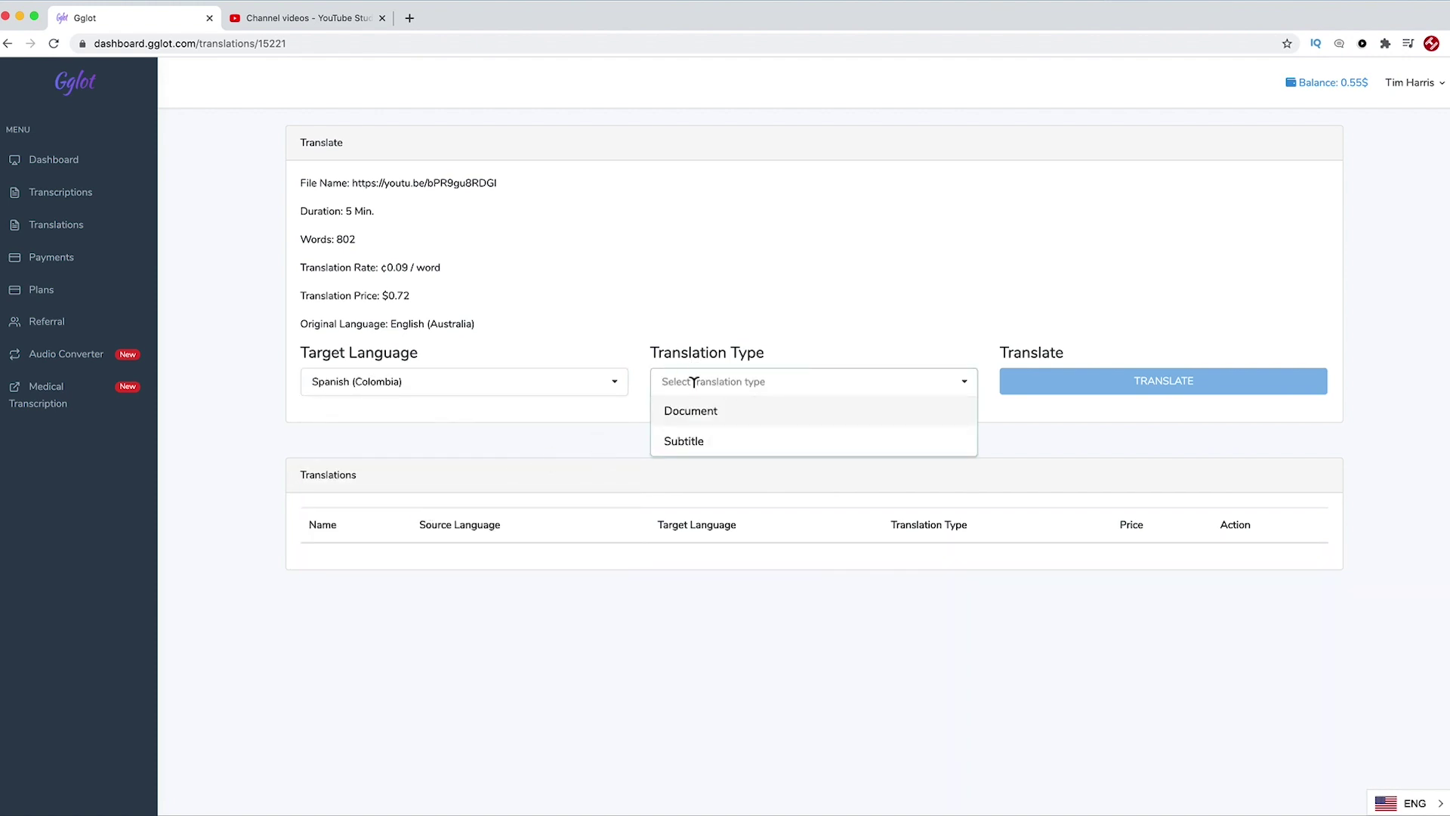
pyautogui.click(730, 442)
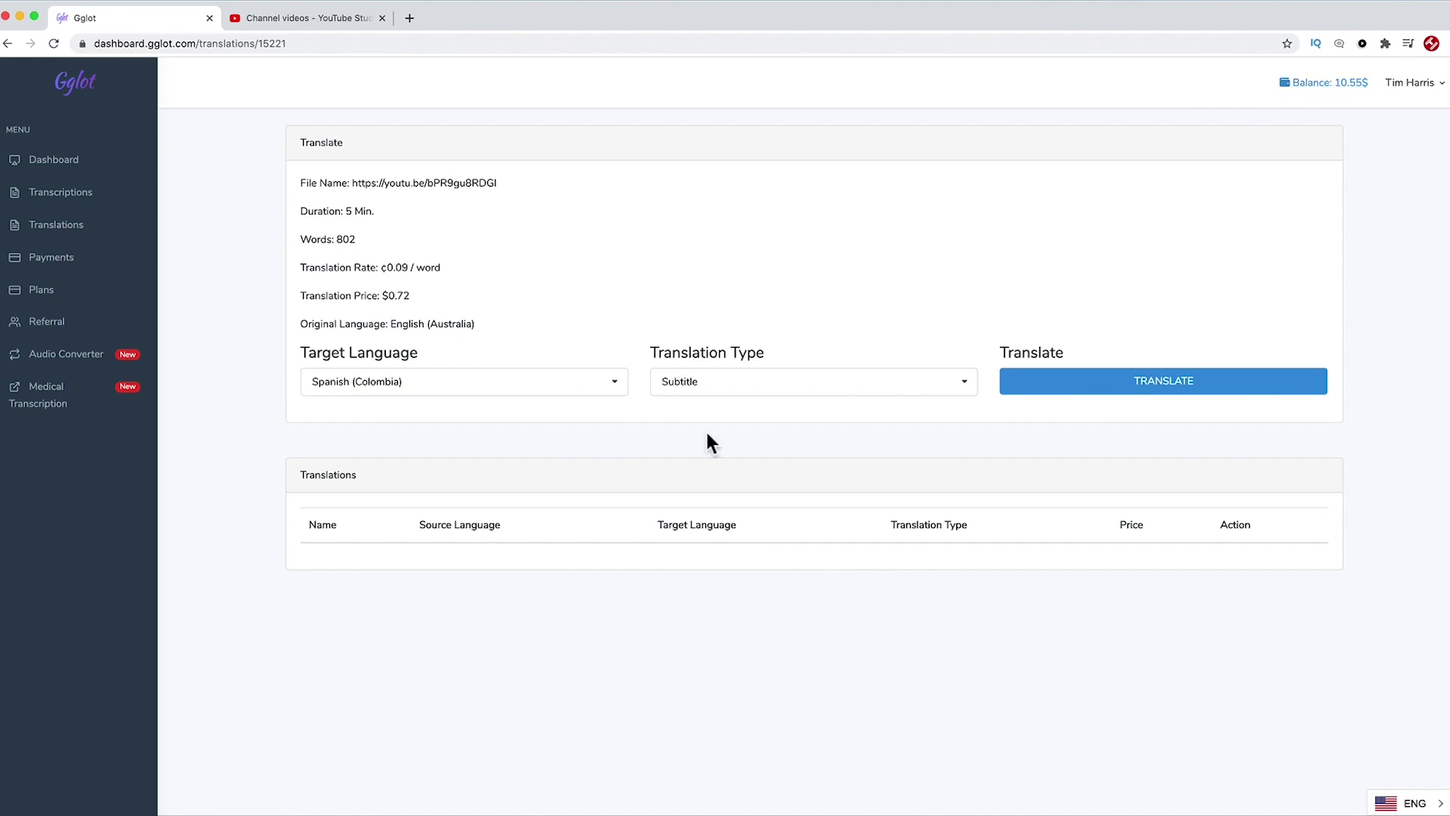
pyautogui.click(1042, 387)
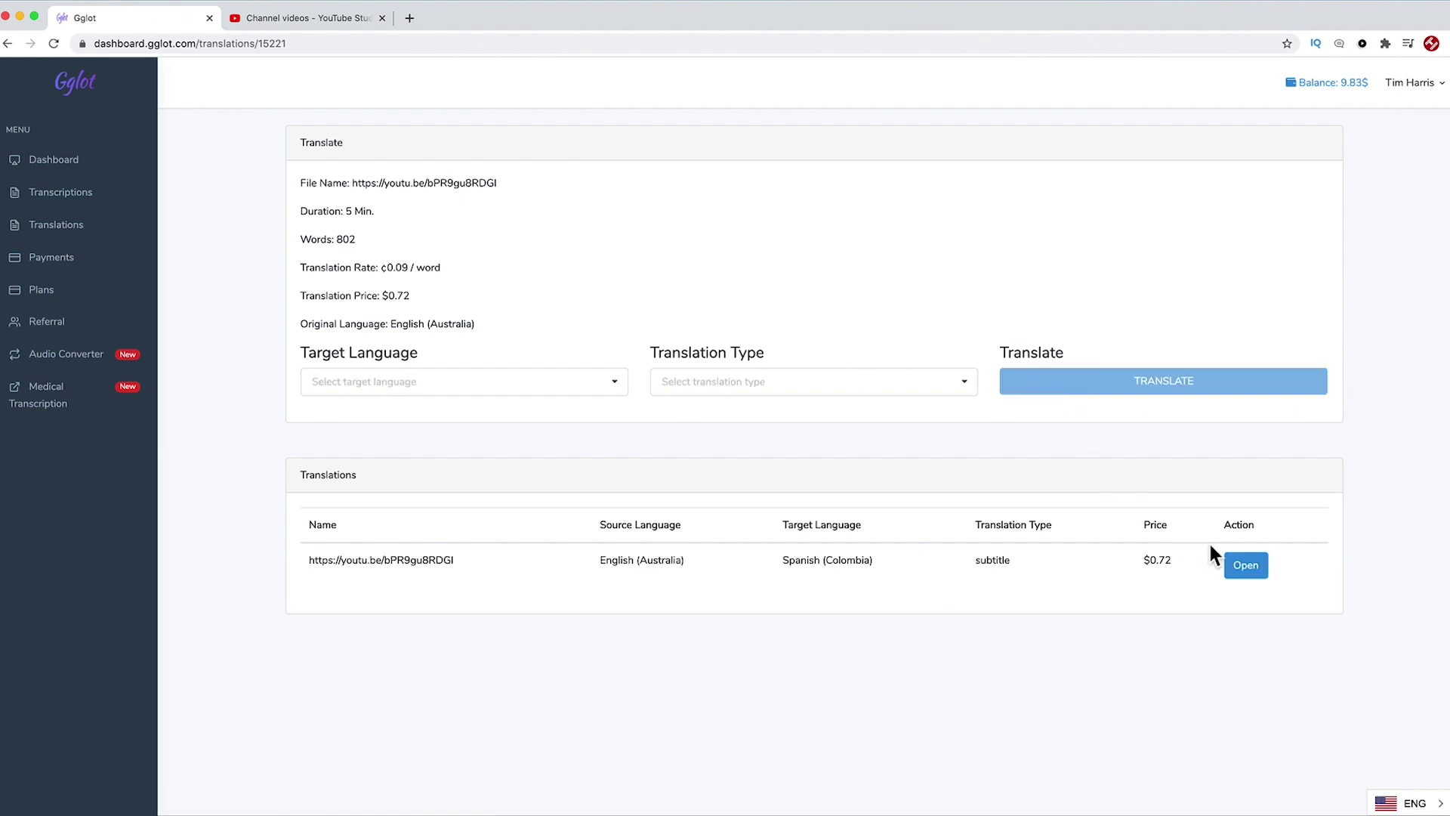
pyautogui.click(1238, 563)
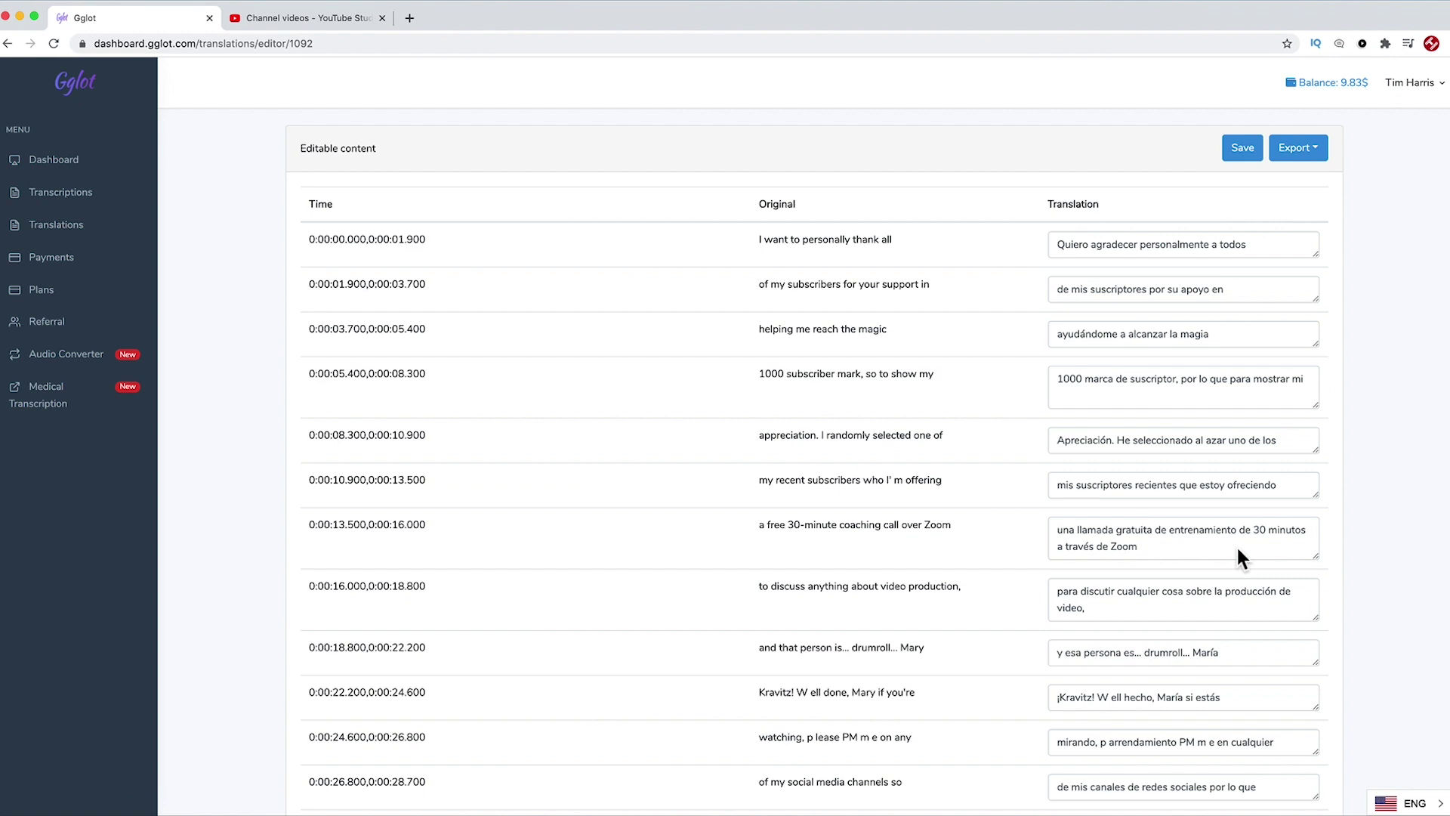
# Step: Clean the historia line and replace 'p arrendamiento' with 'por favor' and 'W ell hecho' with 'Muy bien'
pyautogui.moveTo(1098, 696); pyautogui.dragTo(1149, 695)
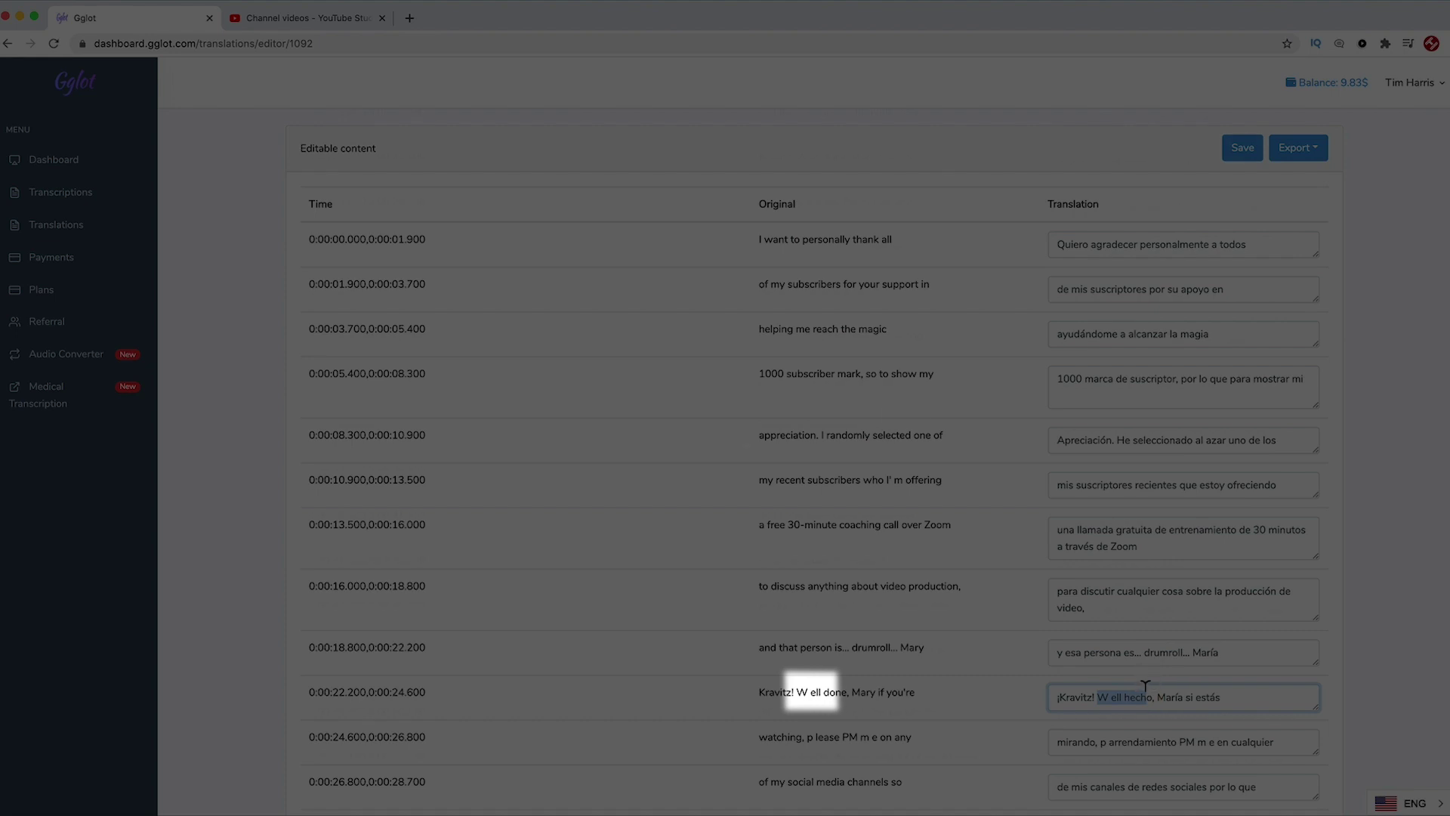
pyautogui.scroll(-7, 901, 415)
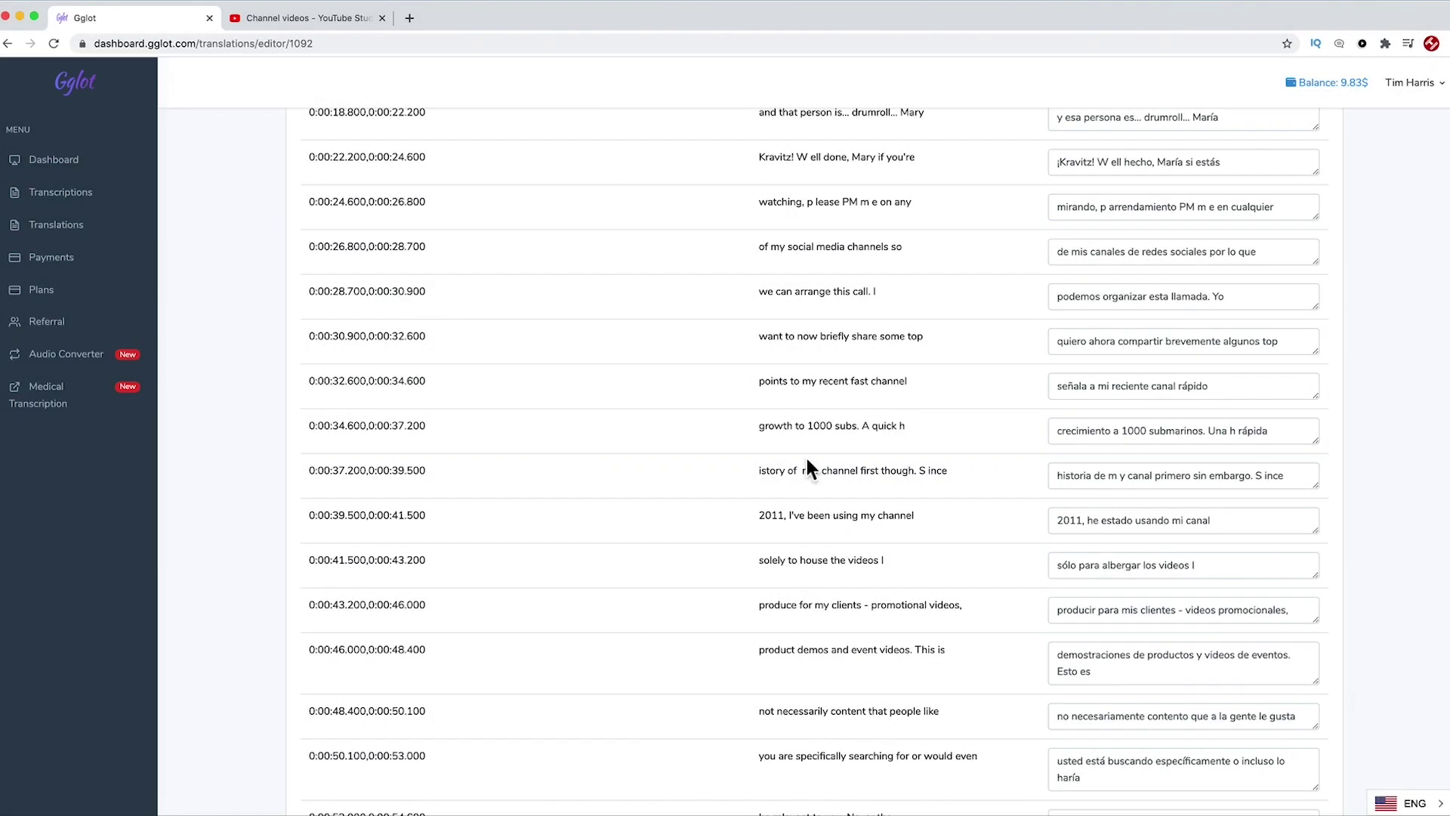
pyautogui.click(1178, 475)
pyautogui.hotkey('ctrl', 'a')
pyautogui.write('historia de mi canal primero sin embargo. Desde')
pyautogui.moveTo(1091, 206); pyautogui.dragTo(1161, 207)
pyautogui.write('por favor')
pyautogui.moveTo(1095, 162); pyautogui.dragTo(1154, 162)
pyautogui.write('Muy bien,')
# Step: Delete the stray 'Una' in the esfuerzo line and 'T sombrero es' in the Dramáticamente line
pyautogui.scroll(-5, 1349, 450)
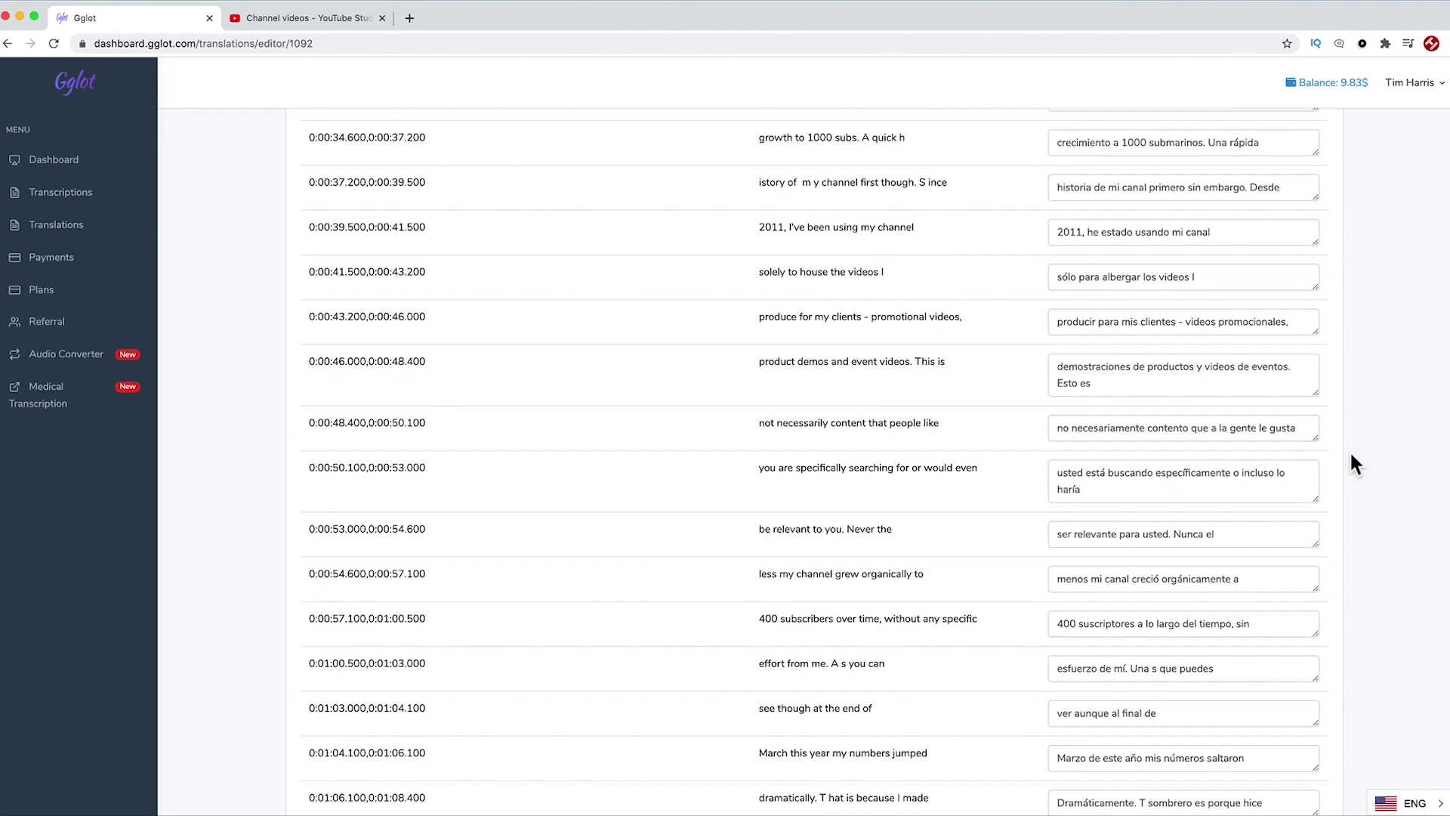
pyautogui.moveTo(828, 563); pyautogui.dragTo(866, 555)
pyautogui.doubleClick(1138, 566)
pyautogui.press('BackSpace')
pyautogui.scroll(-4, 821, 346)
pyautogui.click(1141, 355)
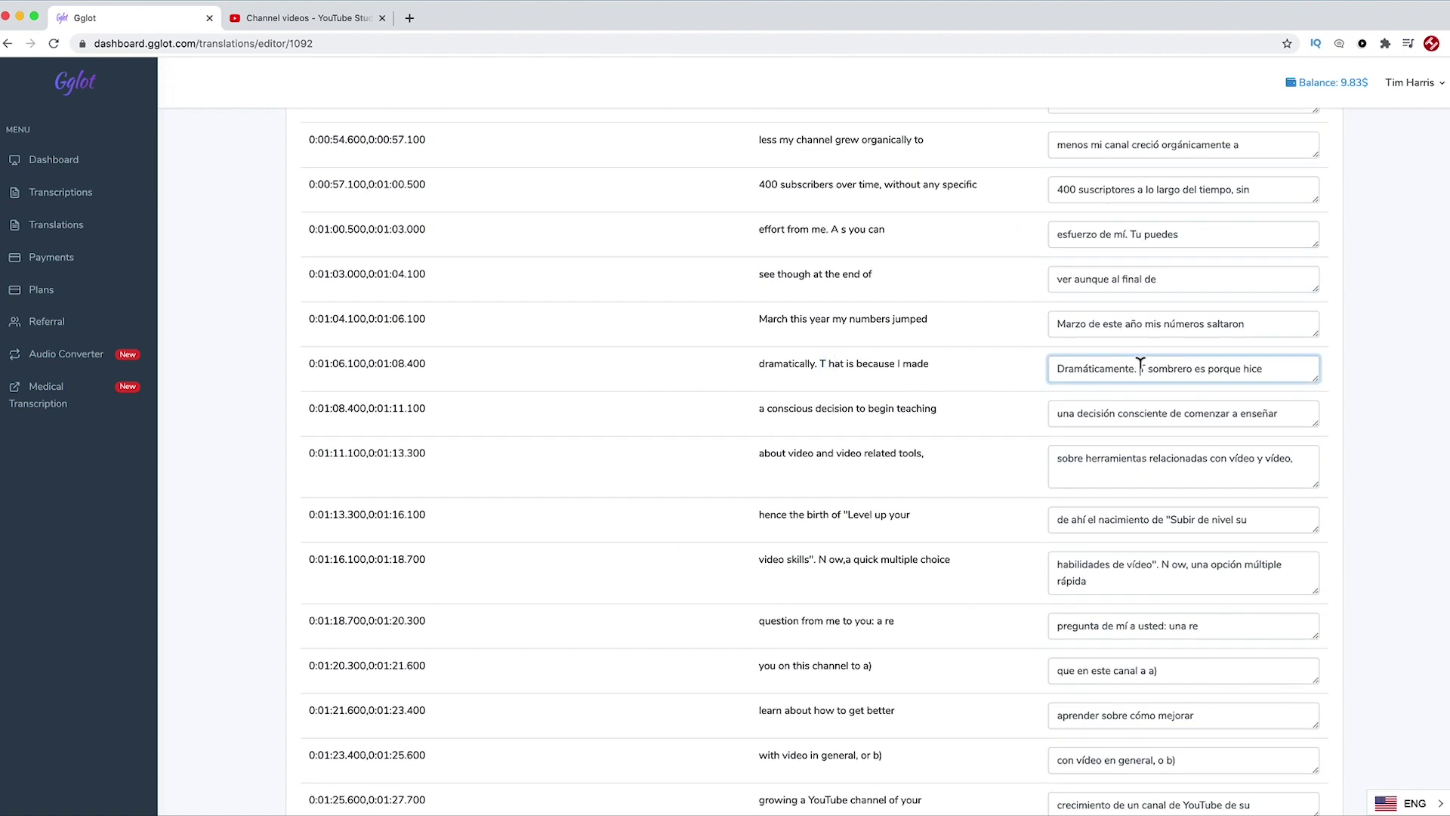
pyautogui.hotkey('alt', 'Delete')
pyautogui.hotkey('alt', 'Delete')
pyautogui.hotkey('alt', 'Delete')
# Step: Change 'N ow' to 'Ahora', retype 'una re' in the pregunta line, and drop the leading 'que'
pyautogui.moveTo(1147, 564); pyautogui.dragTo(1176, 564)
pyautogui.write('Ahora')
pyautogui.moveTo(1169, 625); pyautogui.dragTo(1199, 625)
pyautogui.write('sstas')
pyautogui.press('Tab')
pyautogui.hotkey('alt', 'Delete')
# Step: Replace 'N umber' with 'numero' in the eran line
pyautogui.scroll(-3, 1025, 670)
pyautogui.scroll(-5, 1027, 682)
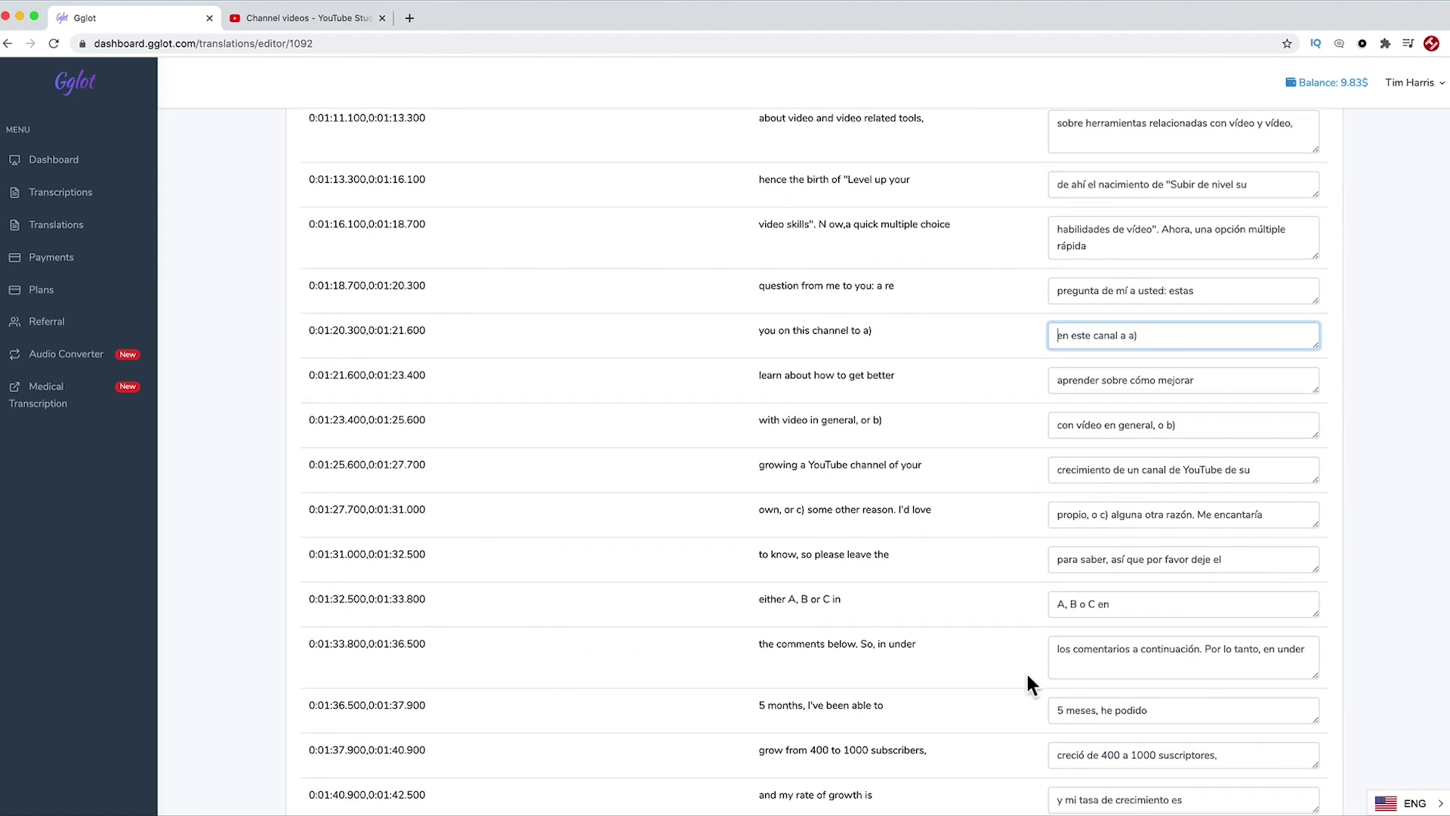
pyautogui.scroll(-1, 1025, 671)
pyautogui.moveTo(1082, 741); pyautogui.dragTo(1118, 741)
pyautogui.write('numero')
# Step: Insert 'Esto' before the stray T and fix the 'I t' in the Vid IQ line
pyautogui.scroll(-3, 1030, 735)
pyautogui.moveTo(1217, 701); pyautogui.dragTo(1051, 699)
pyautogui.scroll(-4, 1010, 722)
pyautogui.click(1083, 673)
pyautogui.click(1212, 689)
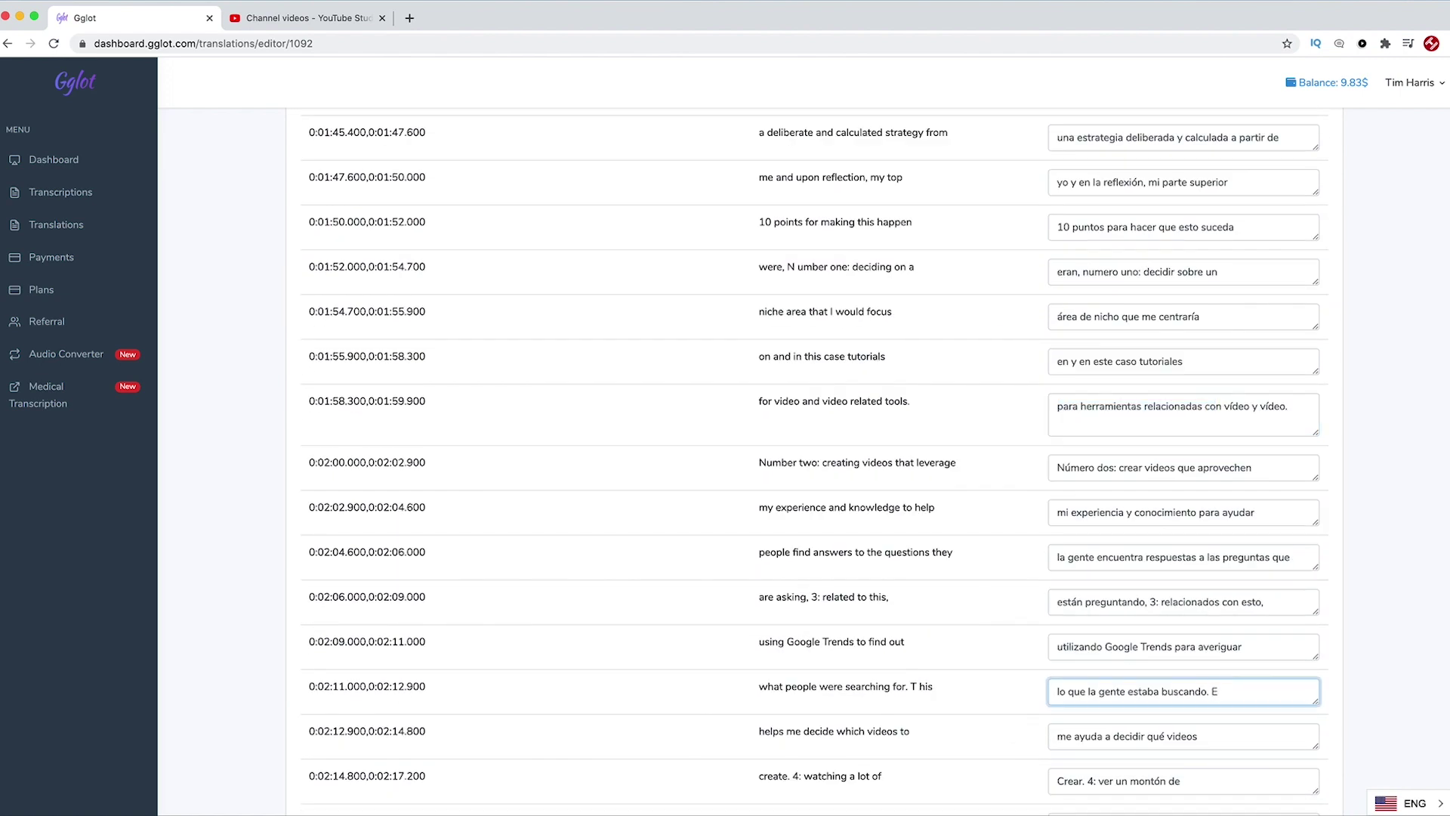
pyautogui.write('Esto')
pyautogui.scroll(-6, 1067, 707)
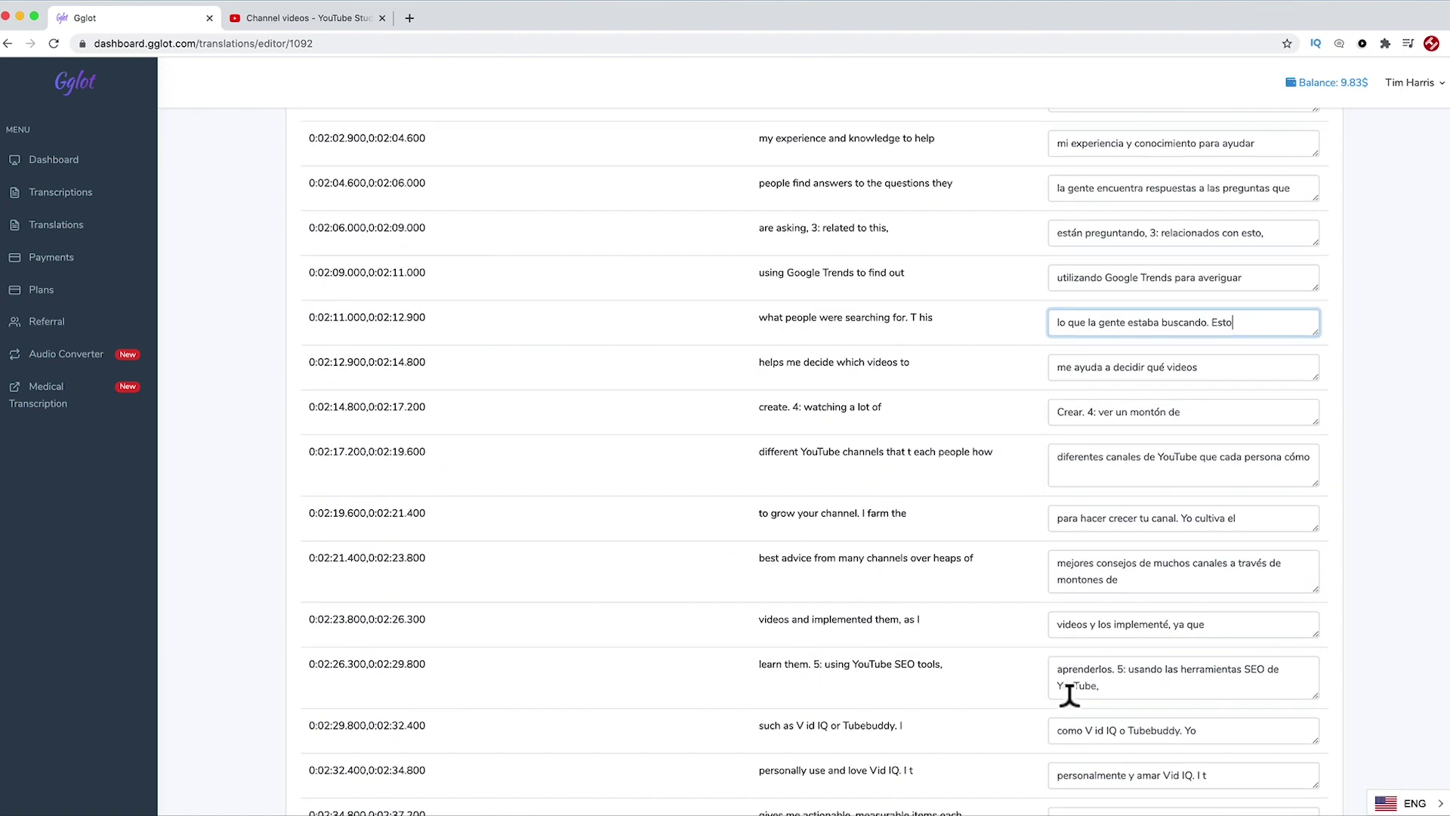
pyautogui.click(1197, 691)
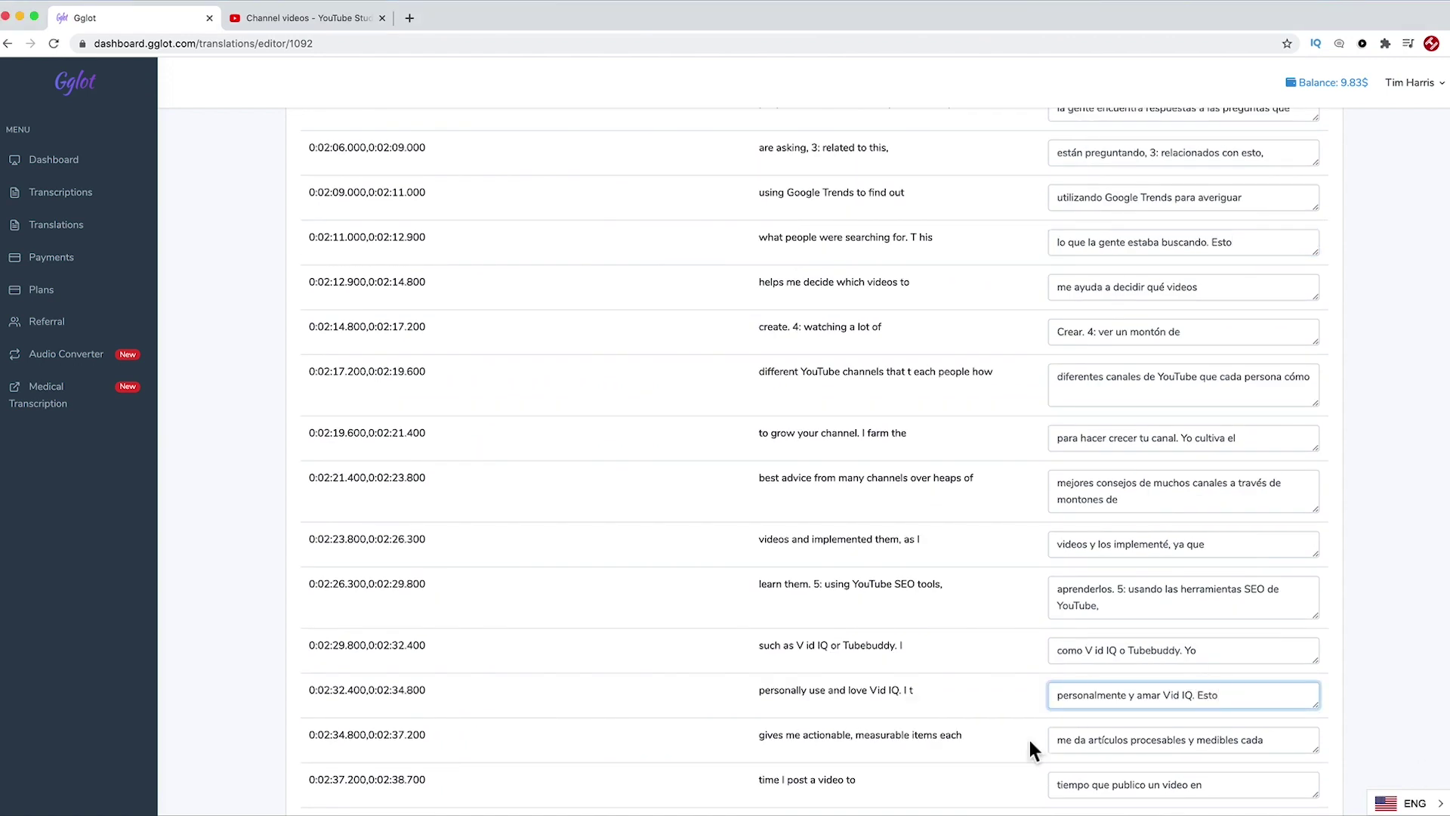
# Step: Change 'Un' after 'para ayudar' to 'Y' and retype the ayudado line's ending as 'maintenar'
pyautogui.scroll(-6, 1031, 743)
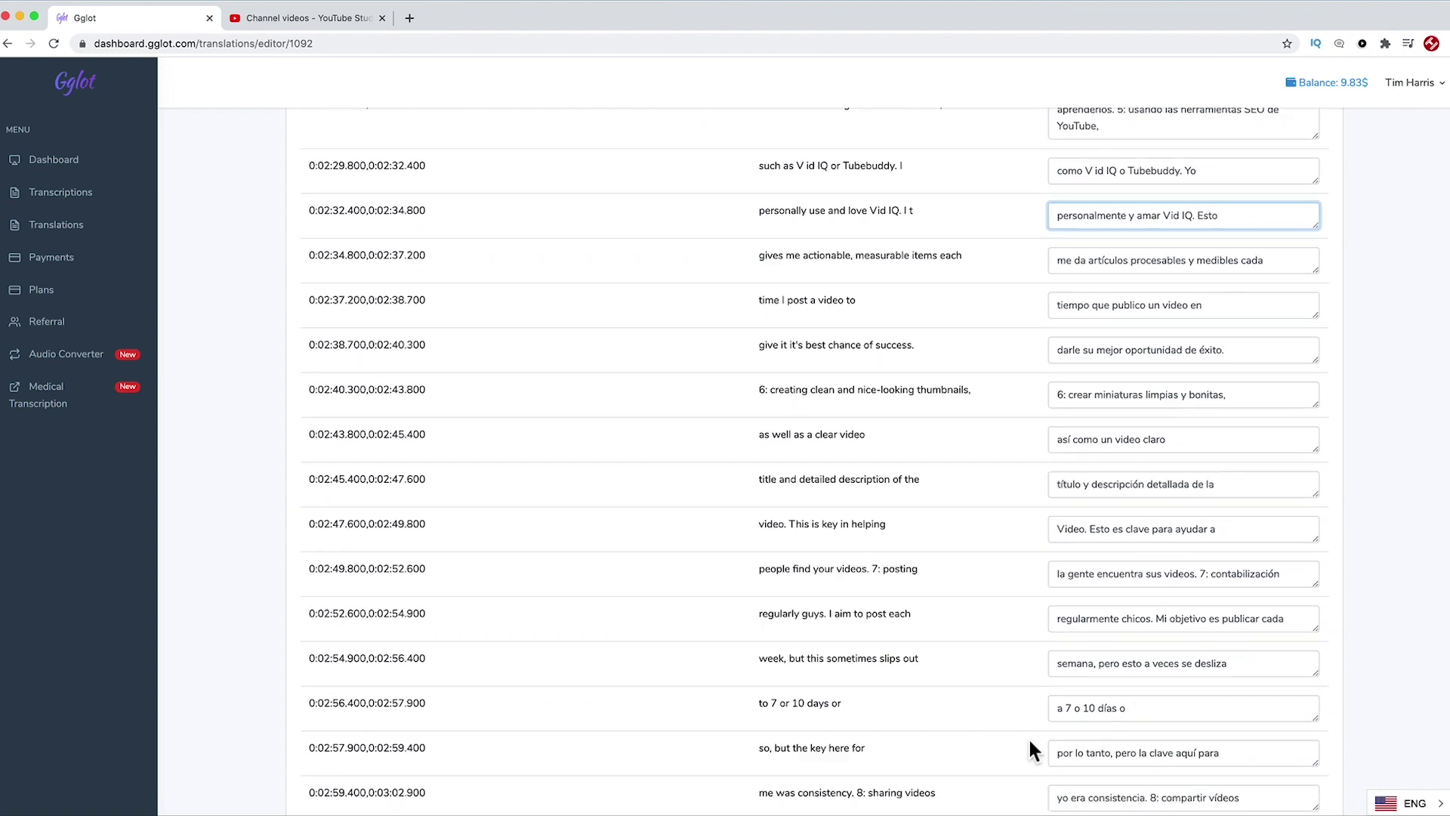
pyautogui.scroll(-5, 1031, 747)
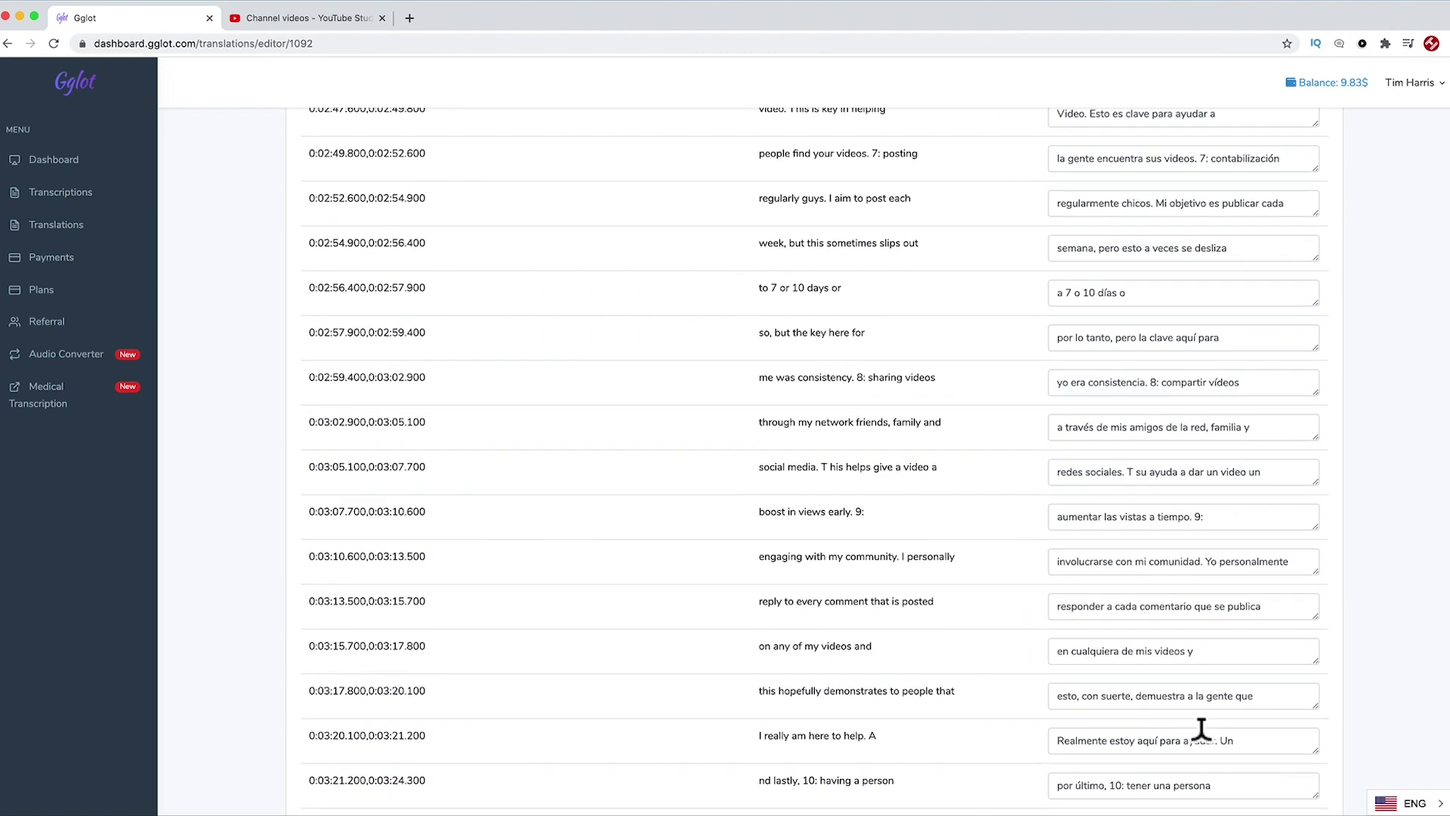
pyautogui.doubleClick(1221, 736)
pyautogui.write('Y')
pyautogui.scroll(-2, 1030, 762)
pyautogui.click(1057, 783)
pyautogui.scroll(-2, 1116, 727)
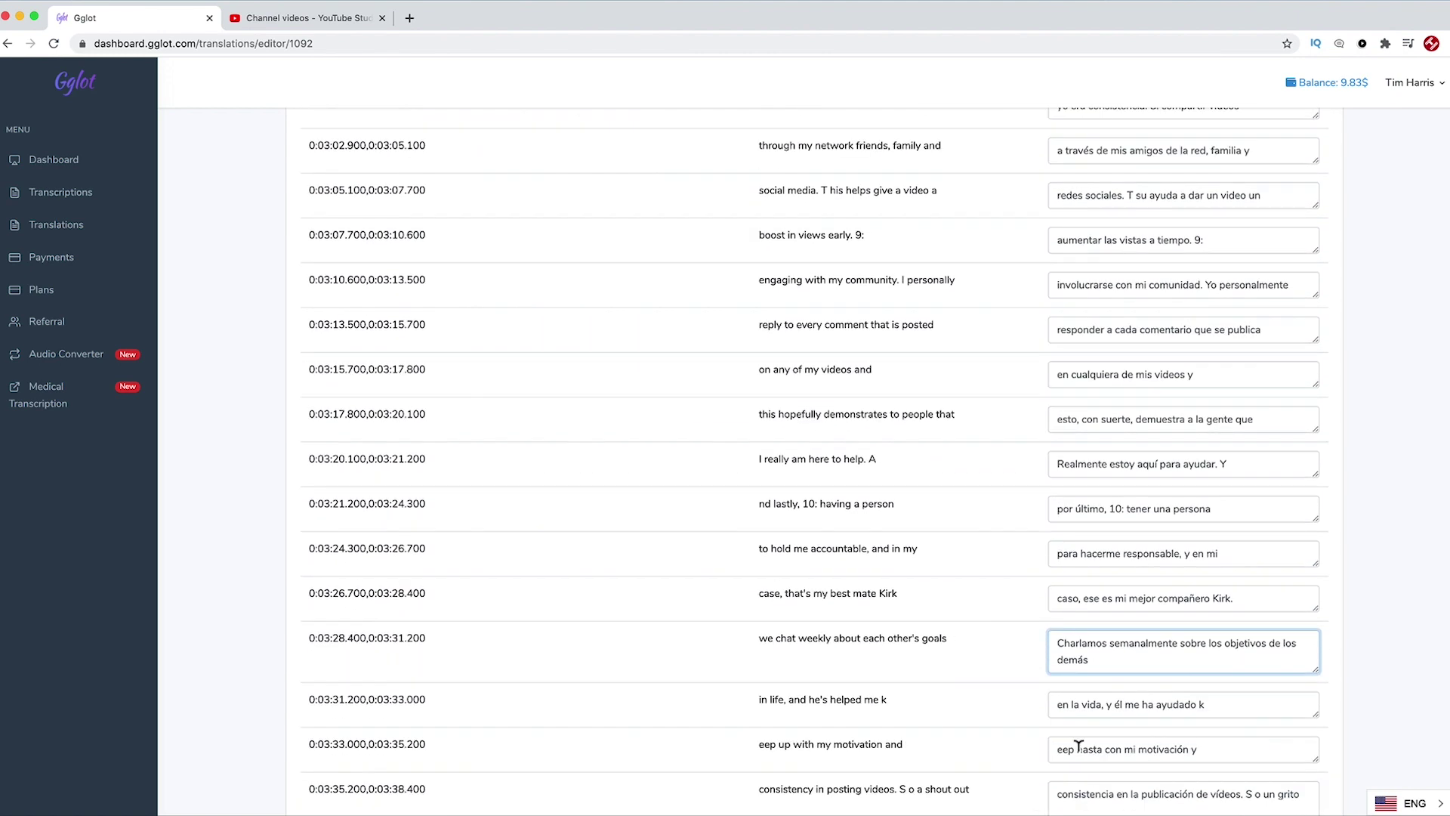
pyautogui.click(1208, 697)
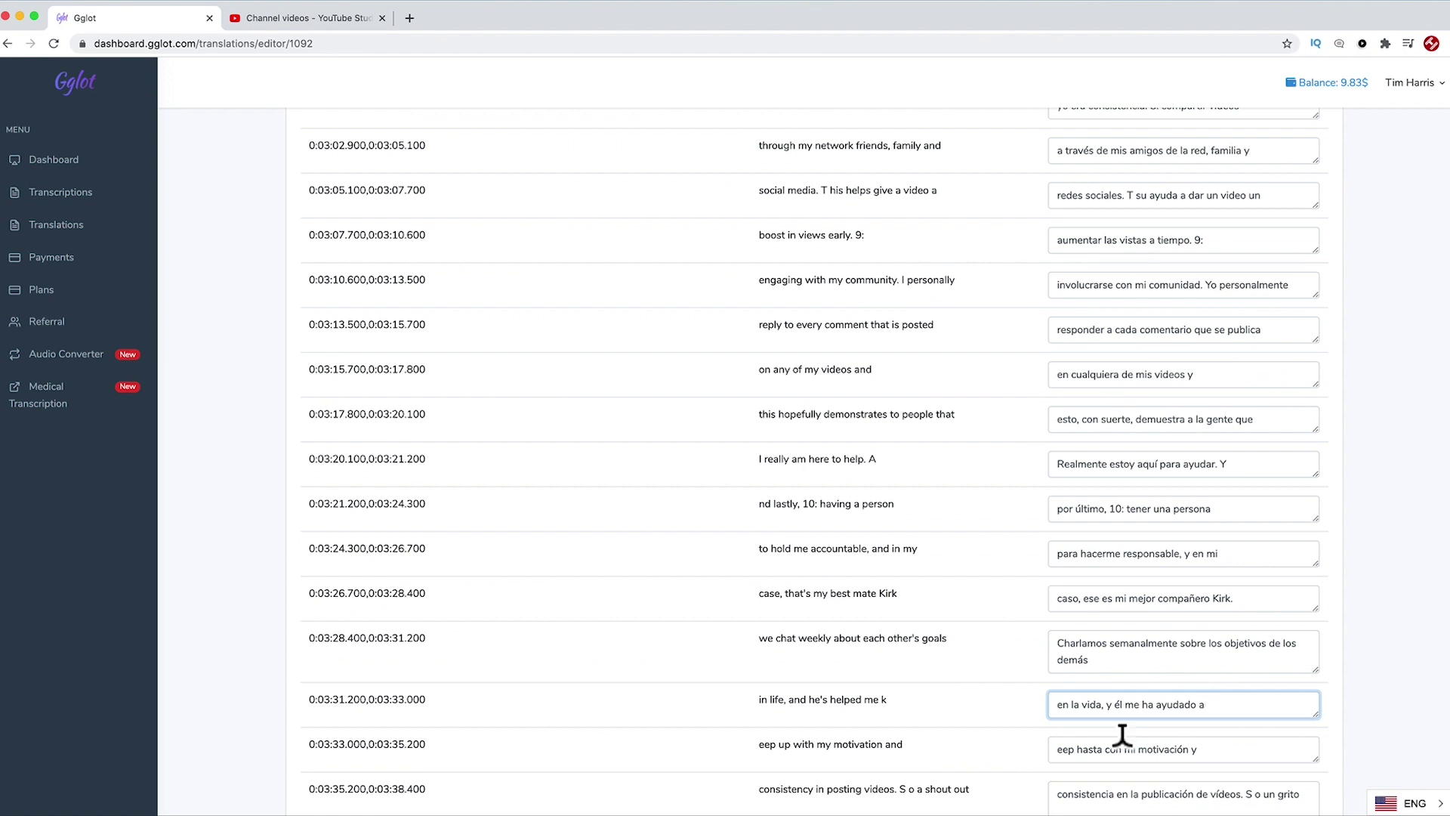
pyautogui.moveTo(1126, 749); pyautogui.dragTo(1056, 748)
pyautogui.write('maintenar')
# Step: Replace a garbled word with 'Entonces,' and review the remaining lines through 'Chicos, gracias'
pyautogui.scroll(-1, 1039, 746)
pyautogui.moveTo(1244, 697); pyautogui.dragTo(1269, 698)
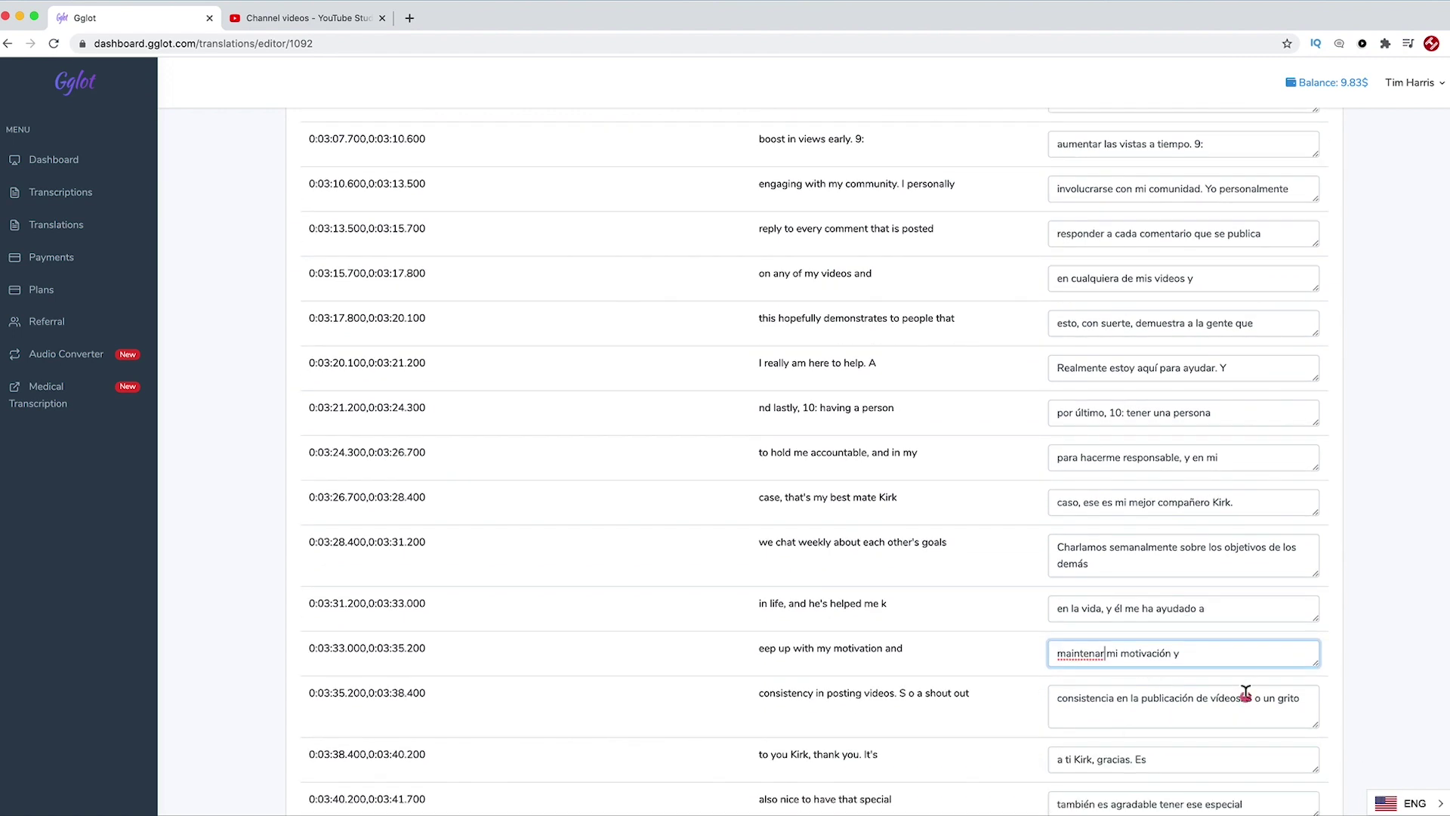
pyautogui.write('Entonces,')
pyautogui.scroll(-1, 1010, 755)
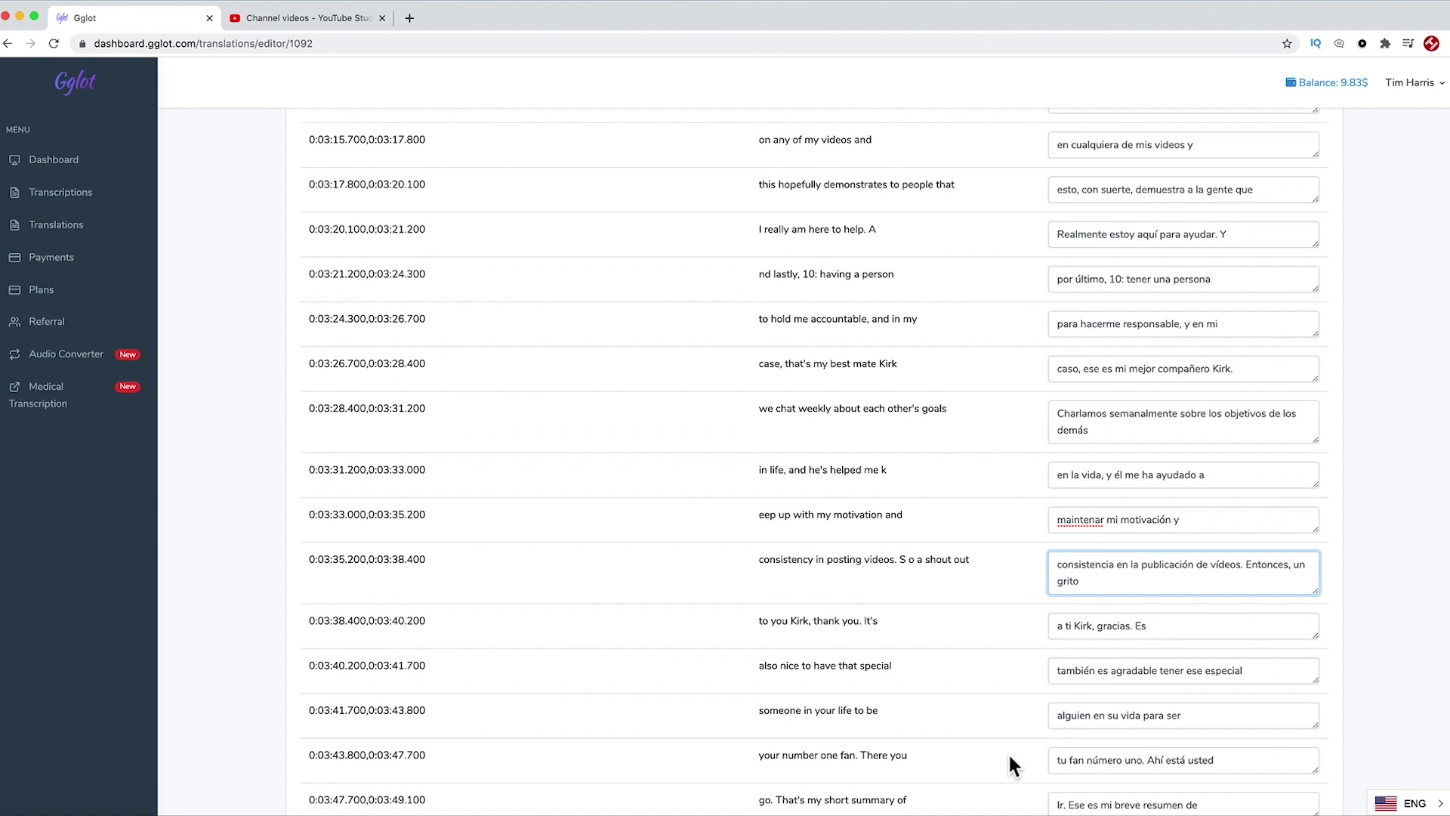
pyautogui.scroll(-2, 1007, 750)
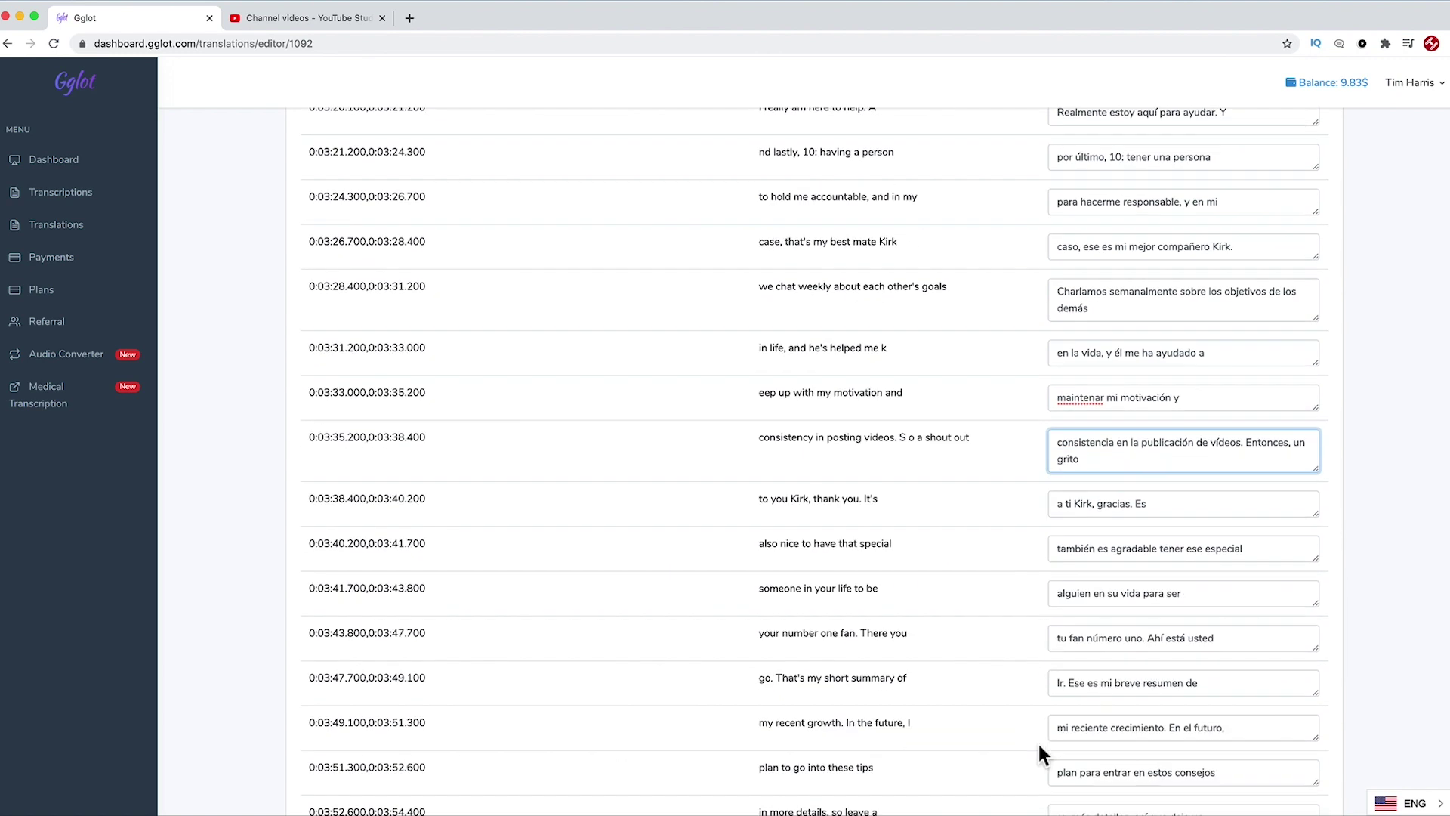
pyautogui.scroll(-2, 1036, 740)
pyautogui.click(1243, 767)
pyautogui.scroll(-1, 1039, 745)
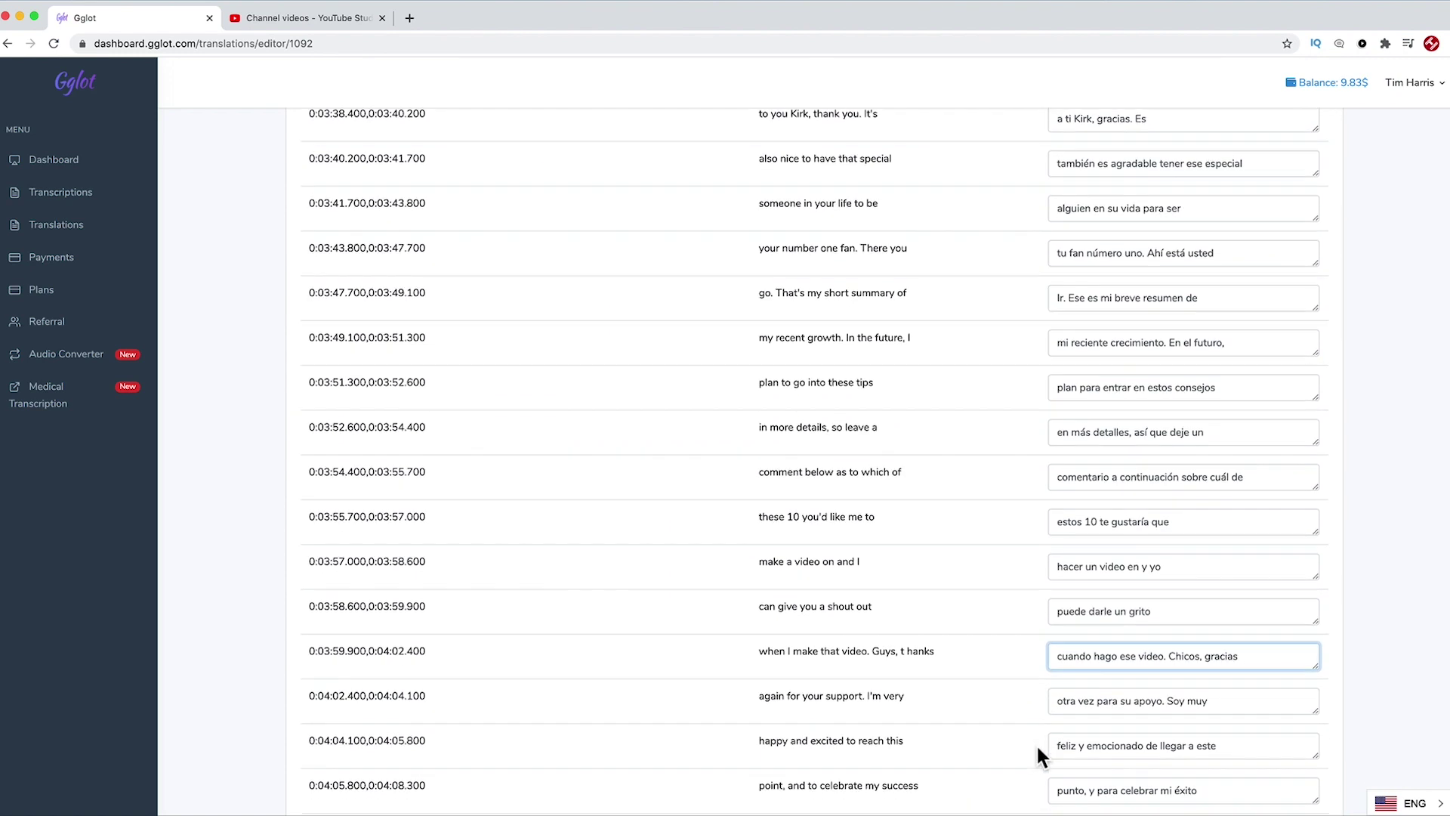
pyautogui.scroll(-4, 1035, 741)
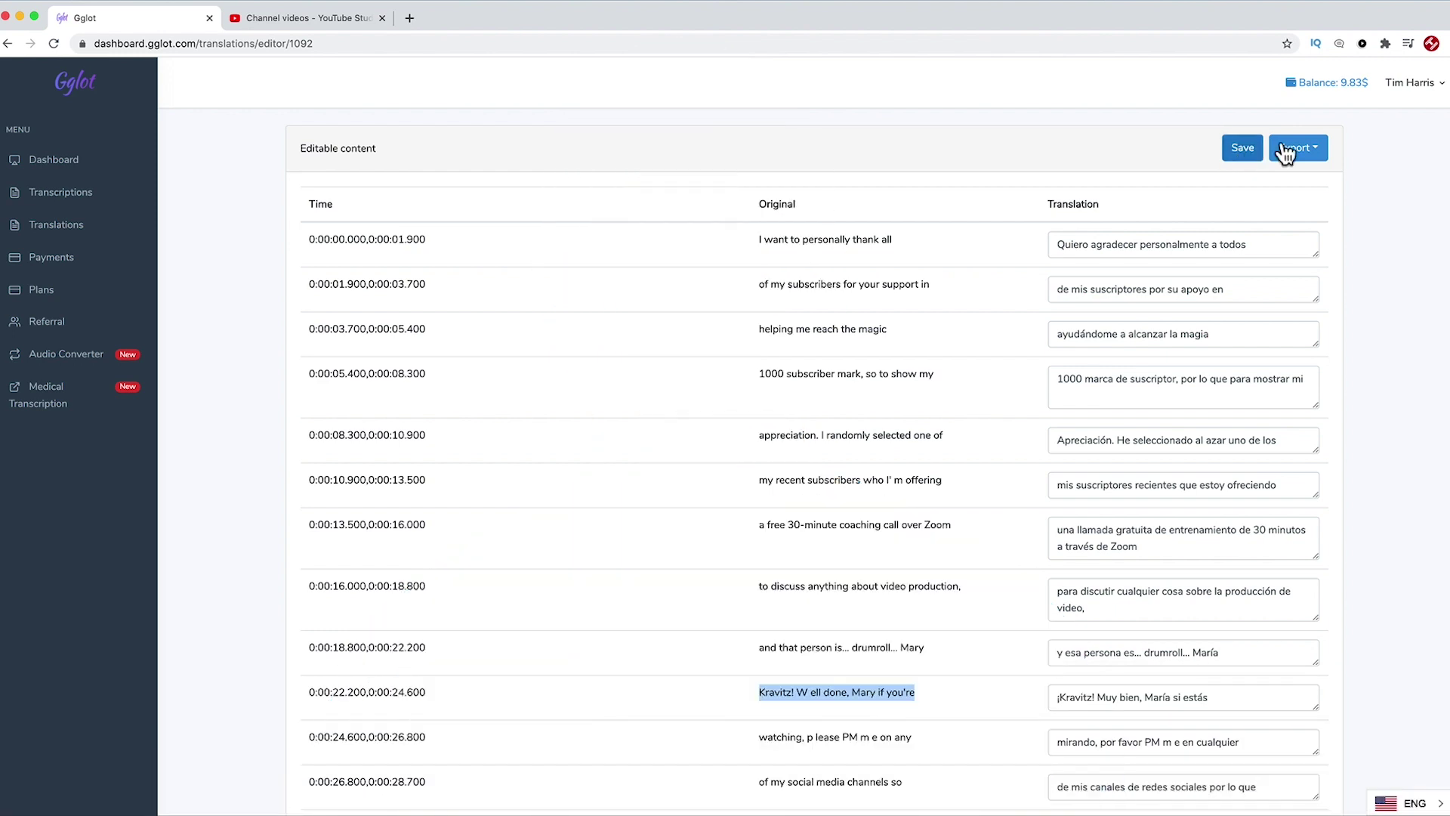
# Step: Export the Spanish translation as a YouTube subtitles (*.sbv) file
pyautogui.click(1312, 156)
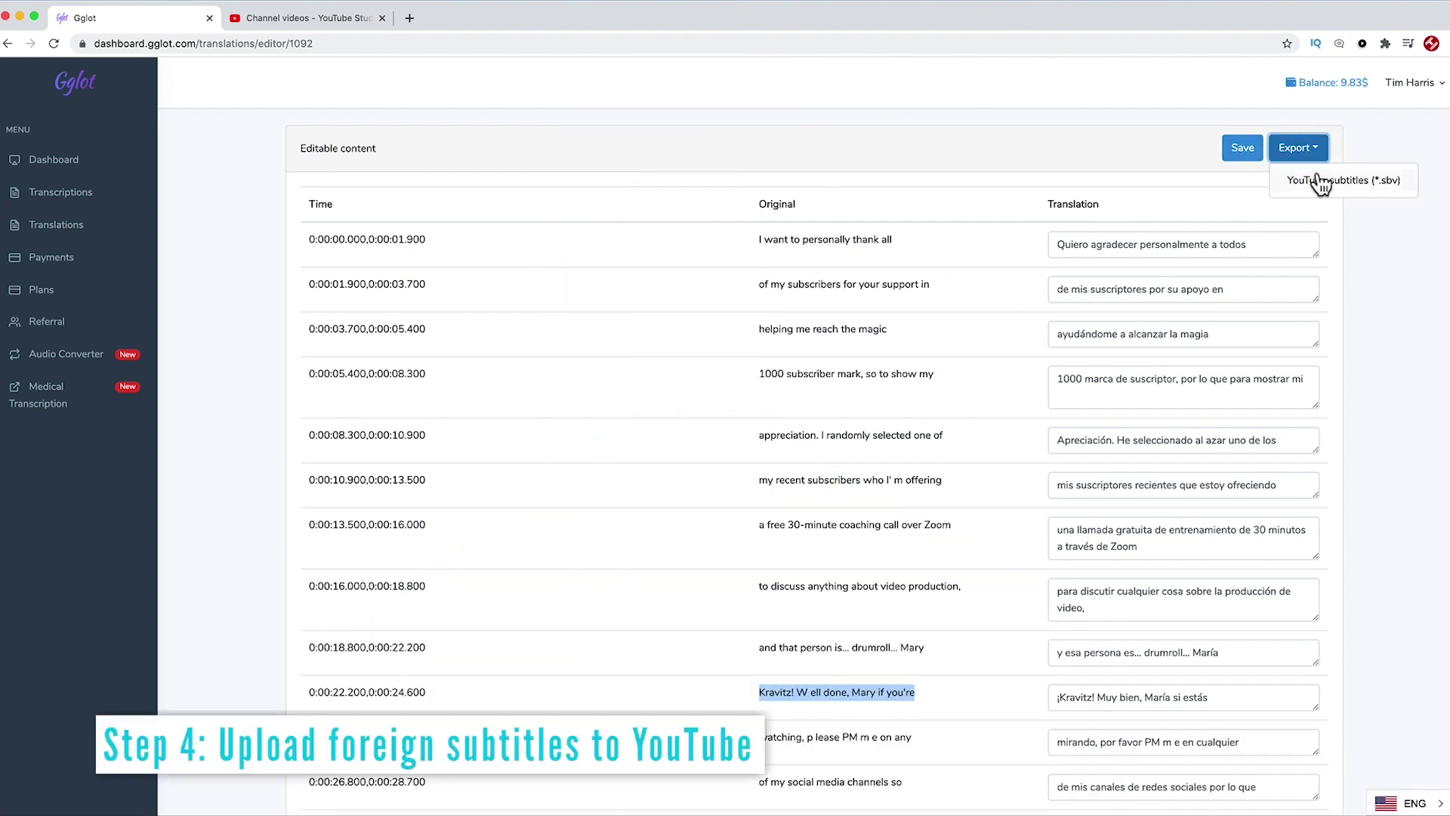
pyautogui.click(1318, 180)
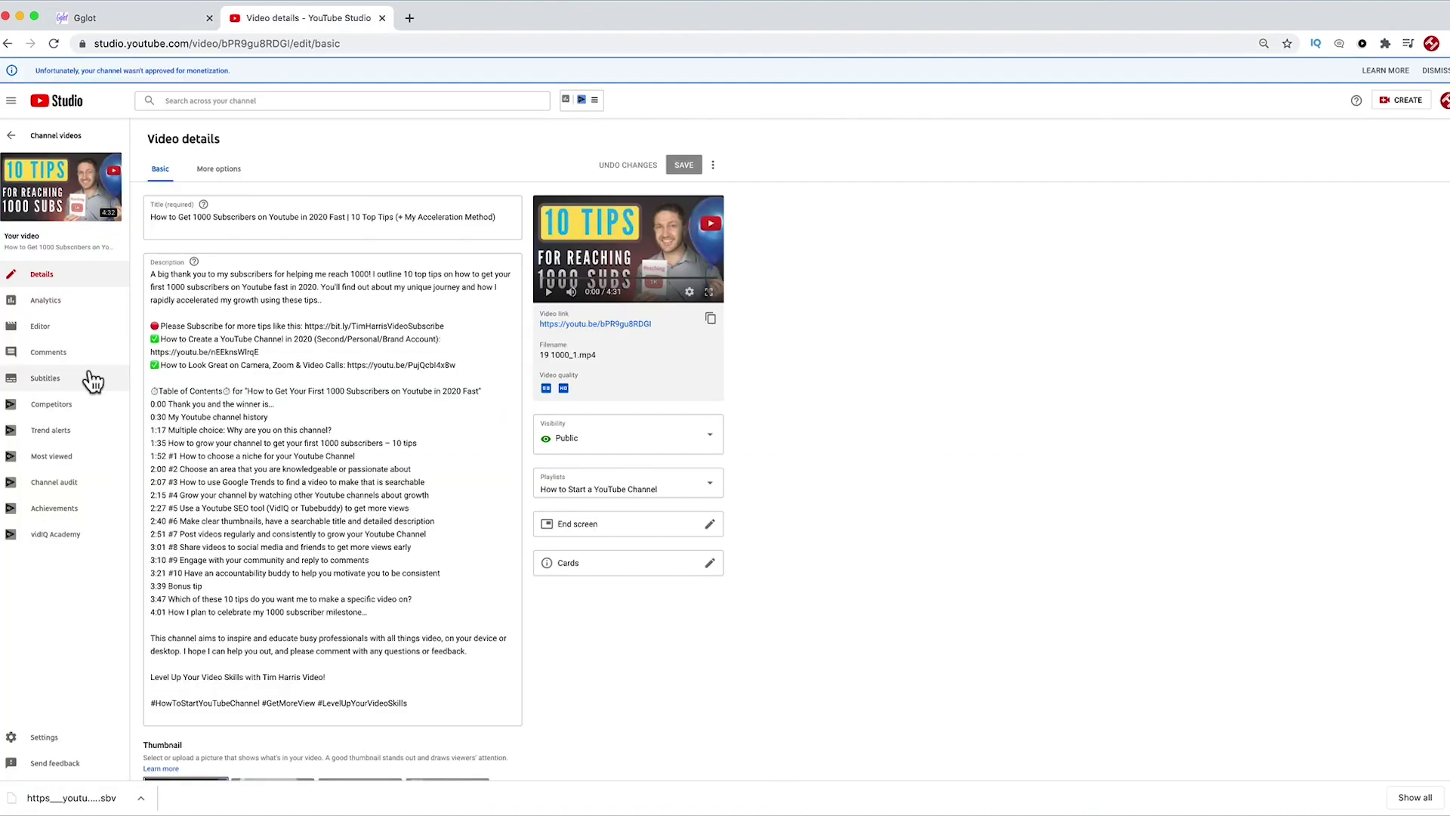
# Step: Upload the .sbv file as Spanish (Latin America) subtitles, preview the captions, and publish them
pyautogui.click(83, 378)
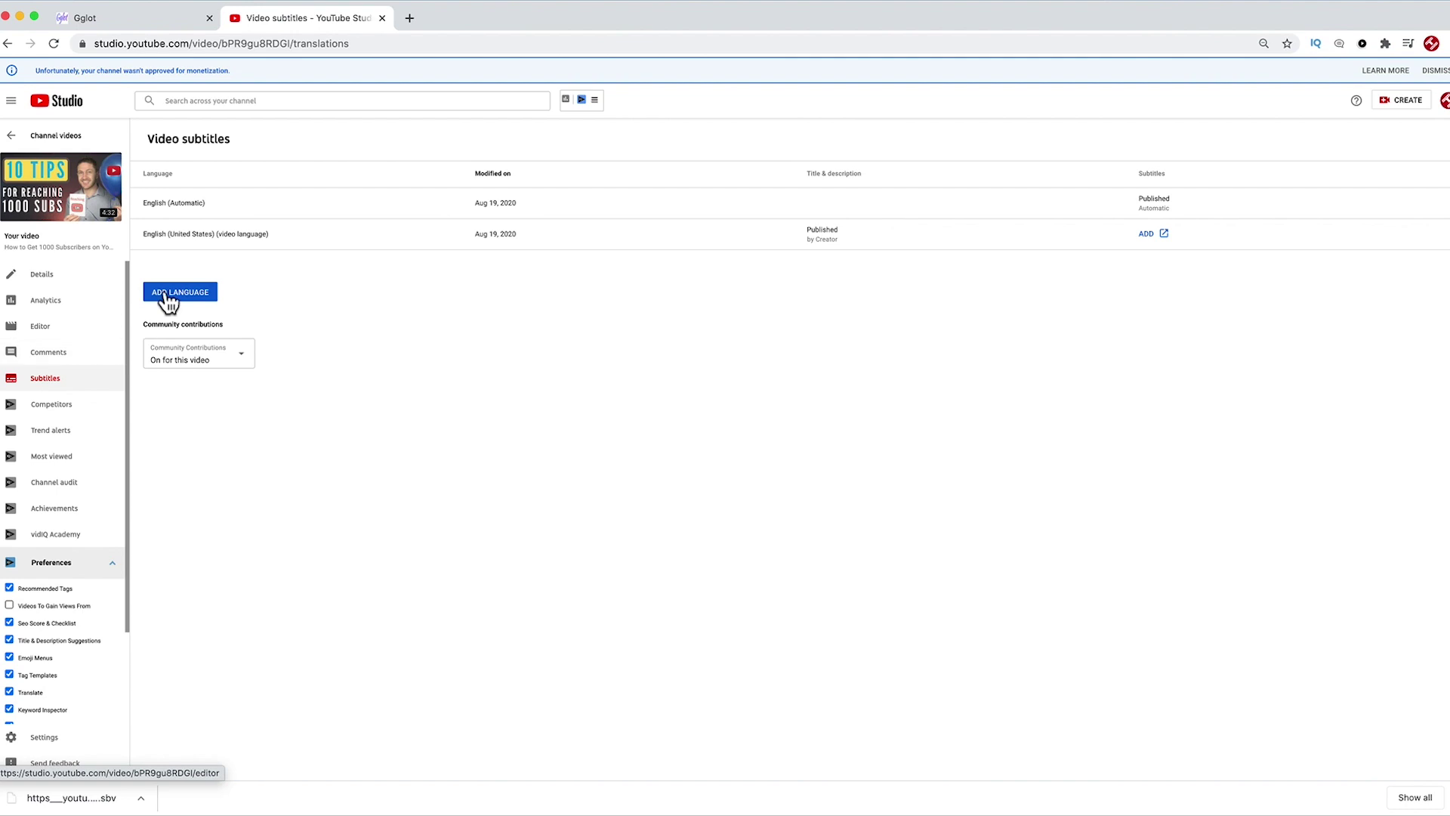
pyautogui.click(179, 292)
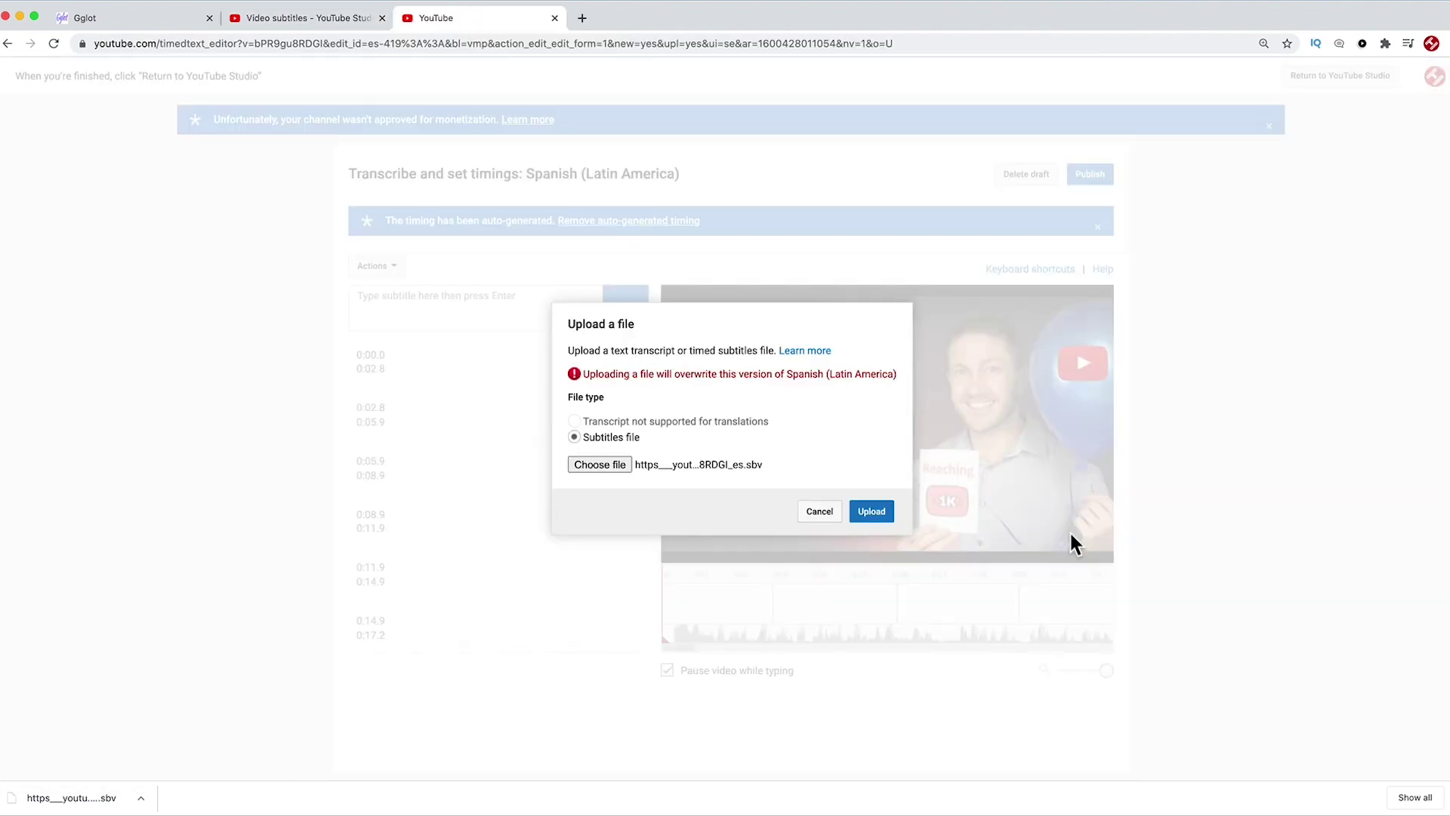
pyautogui.click(874, 512)
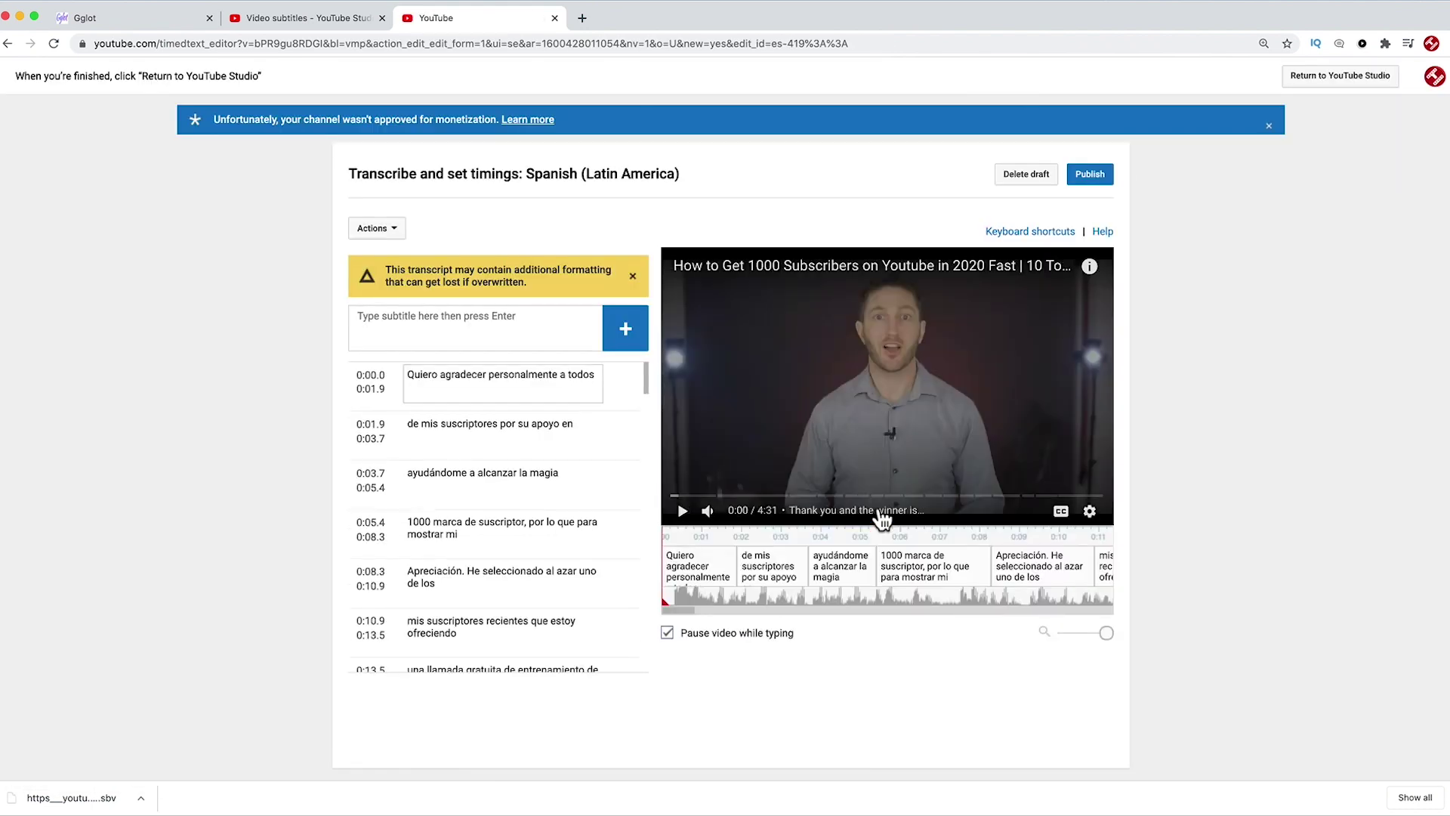
pyautogui.click(682, 511)
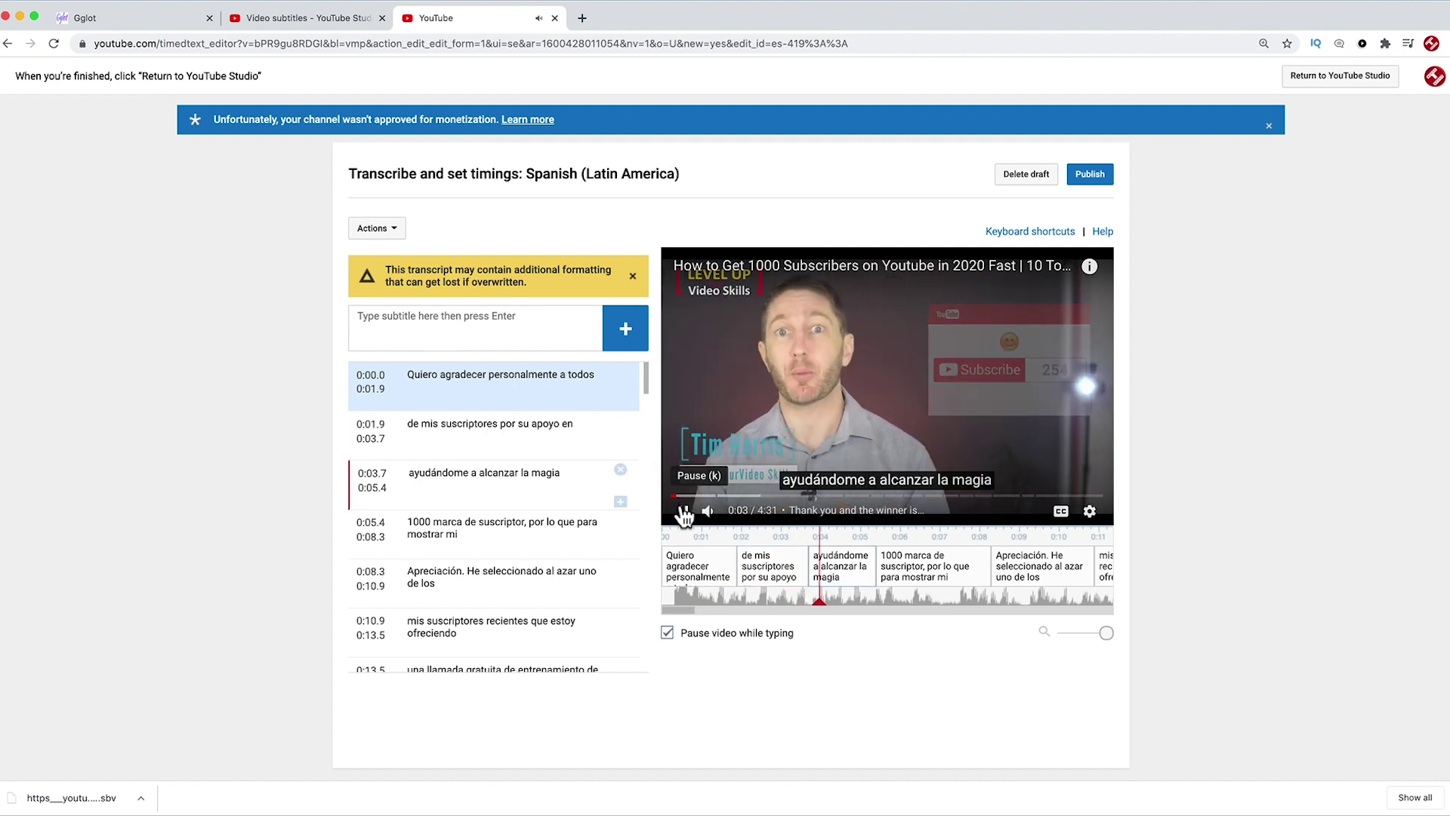
pyautogui.click(682, 511)
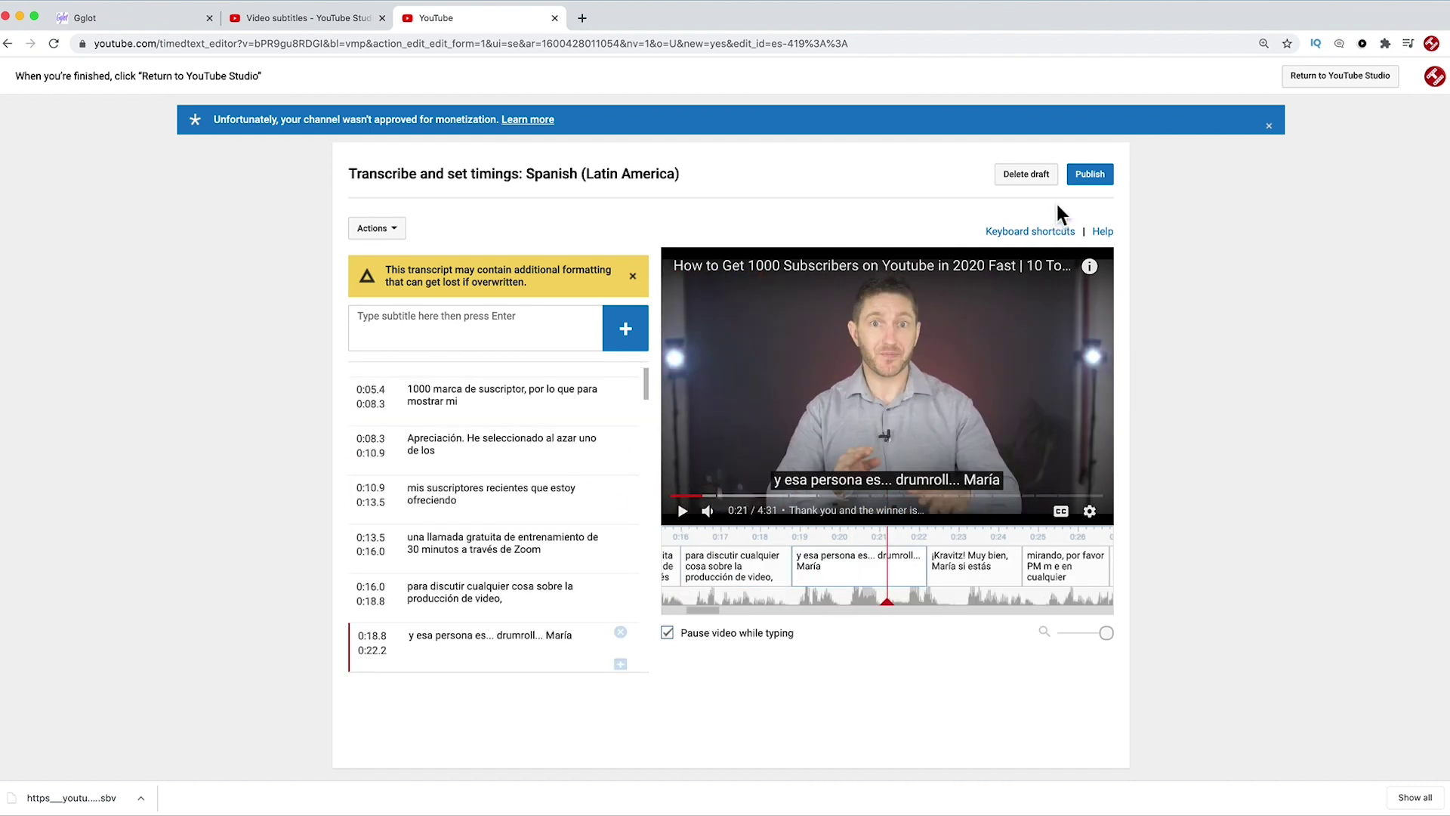
pyautogui.click(1089, 175)
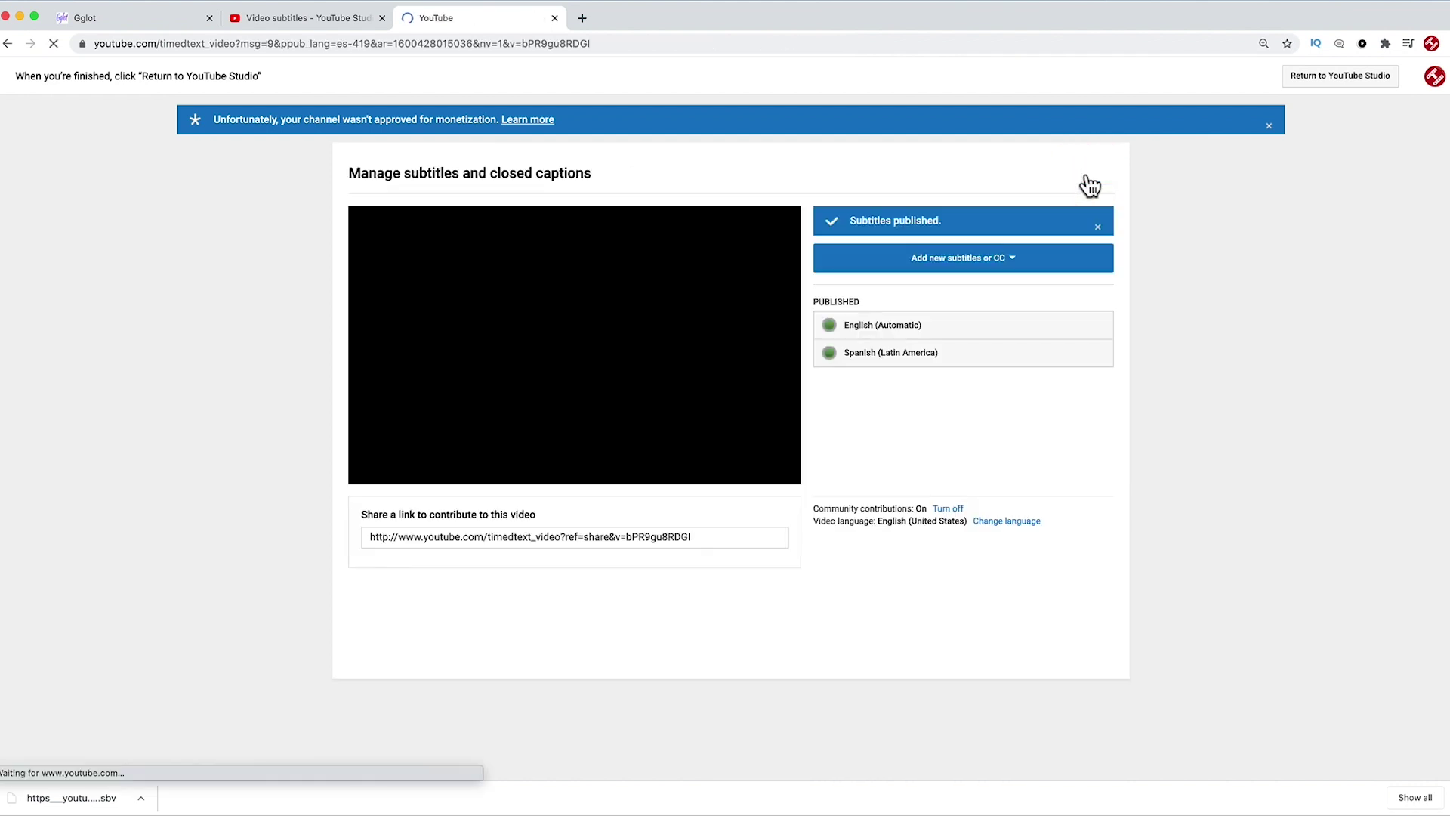